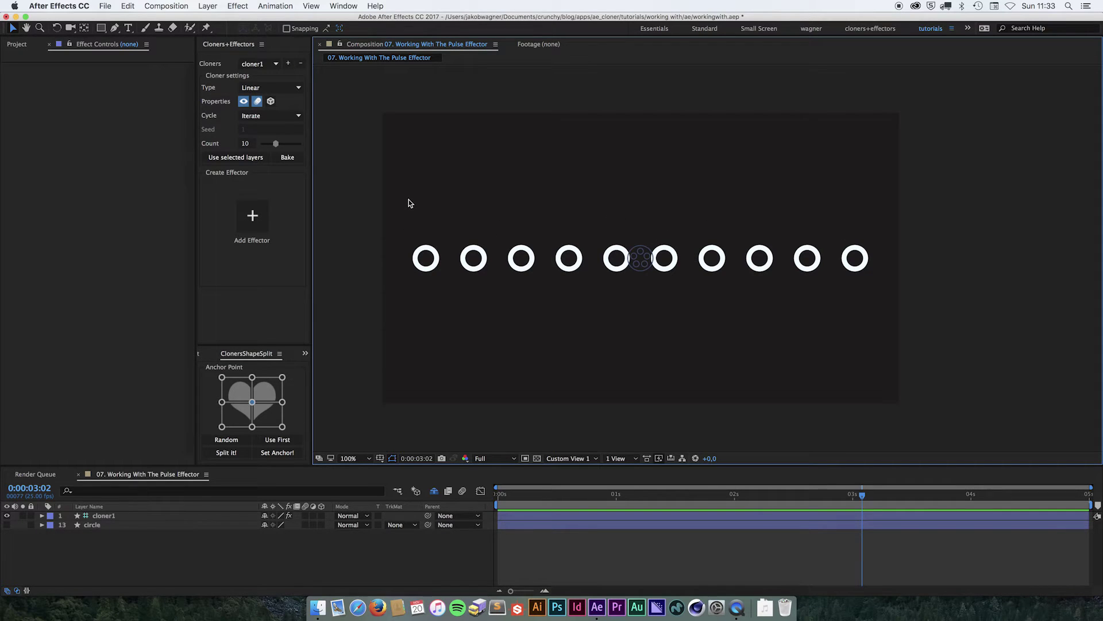
Add a Pulse effector to cloner1 and enable its position and scale properties
click(253, 218)
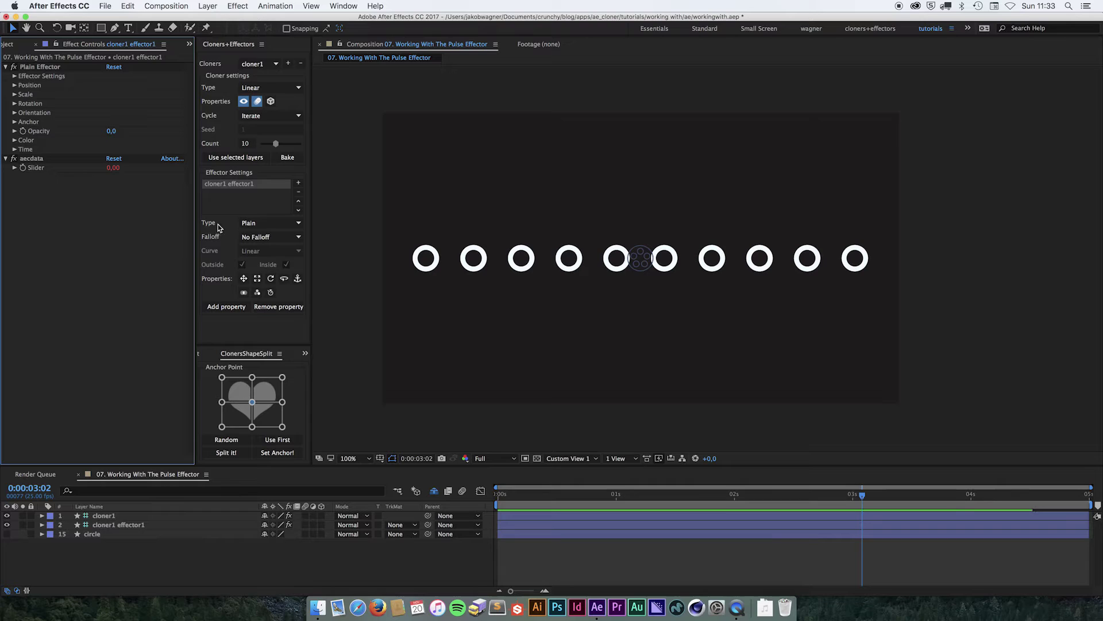
click(265, 224)
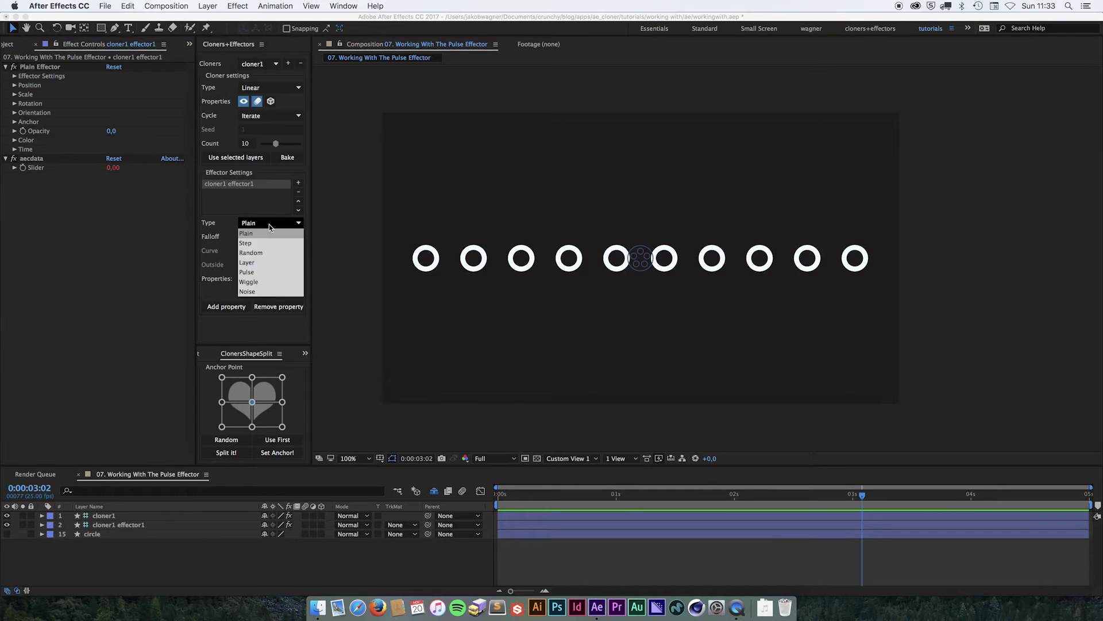
click(259, 272)
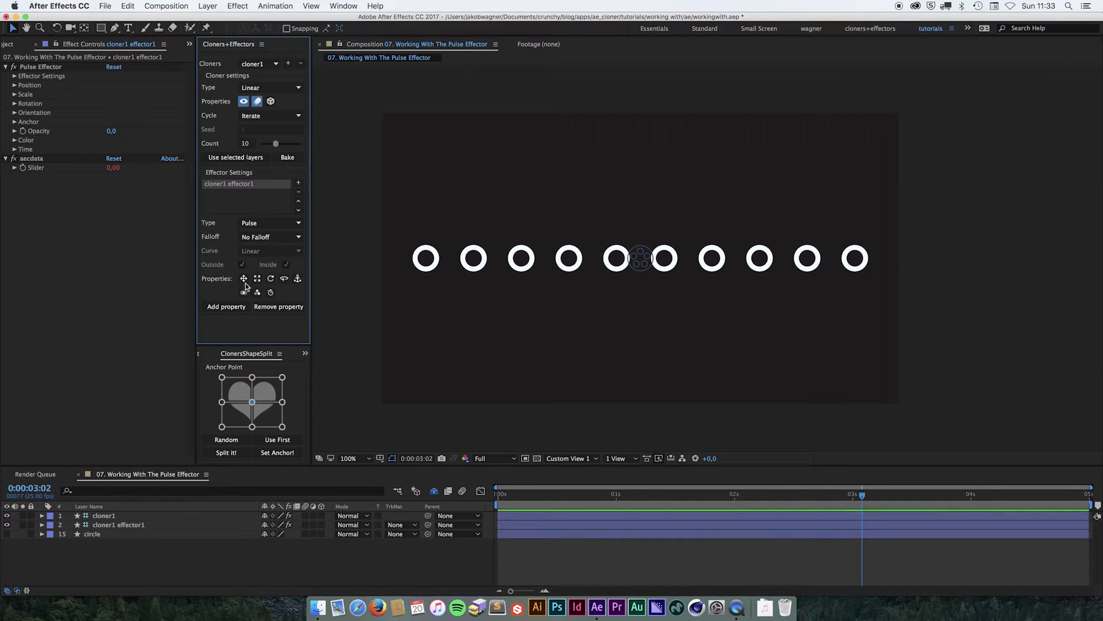
click(244, 279)
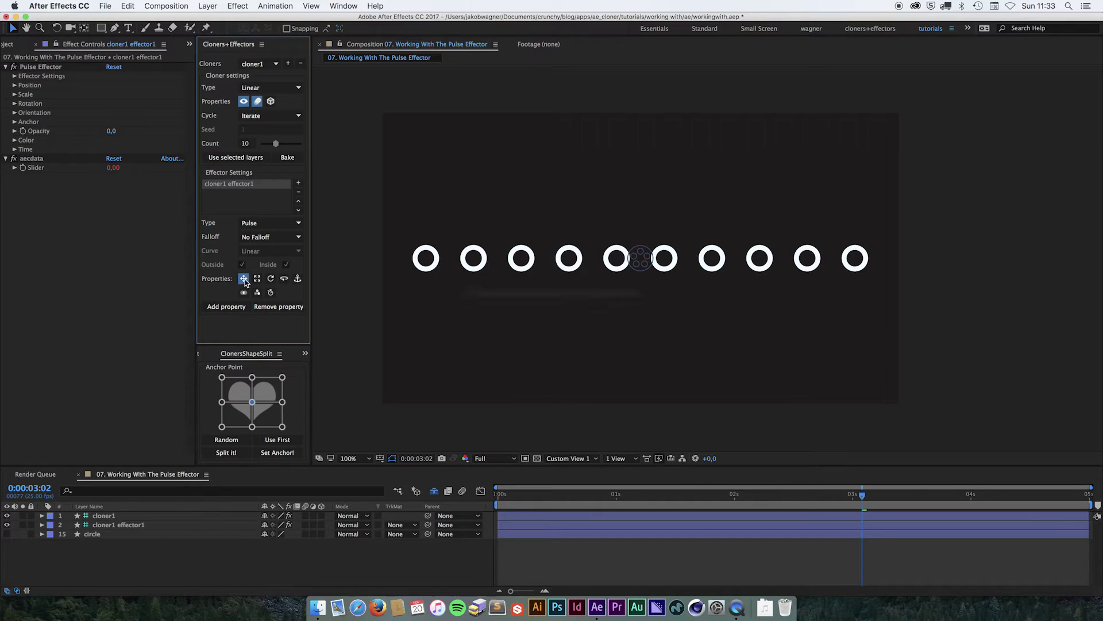
click(258, 279)
Set the Pulse effector's Position Y to 200 and preview the animation
click(14, 85)
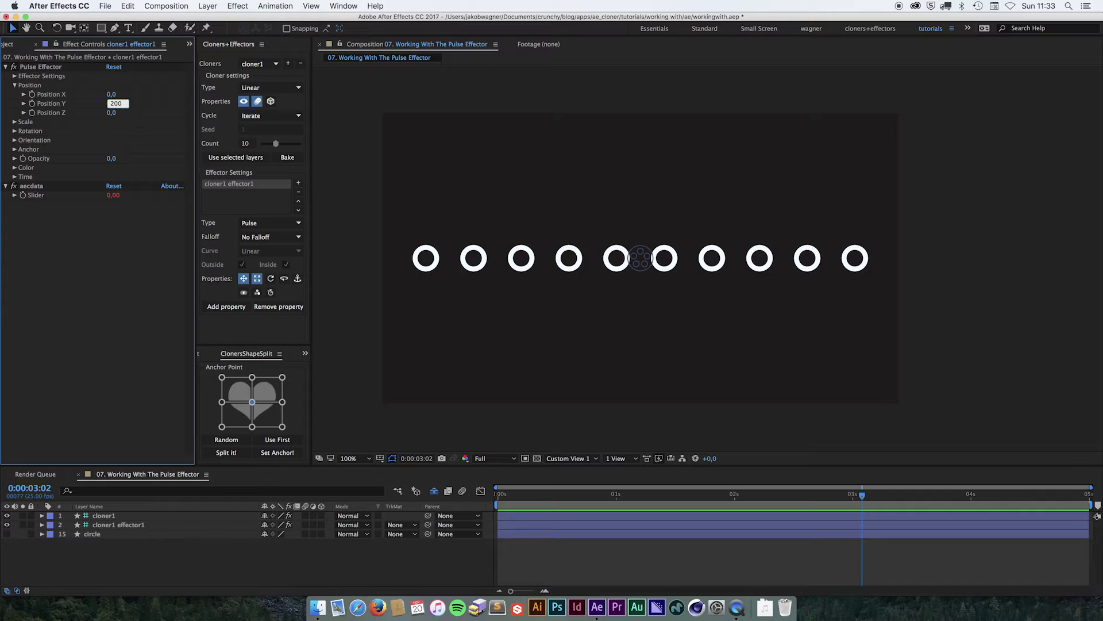
key(Return)
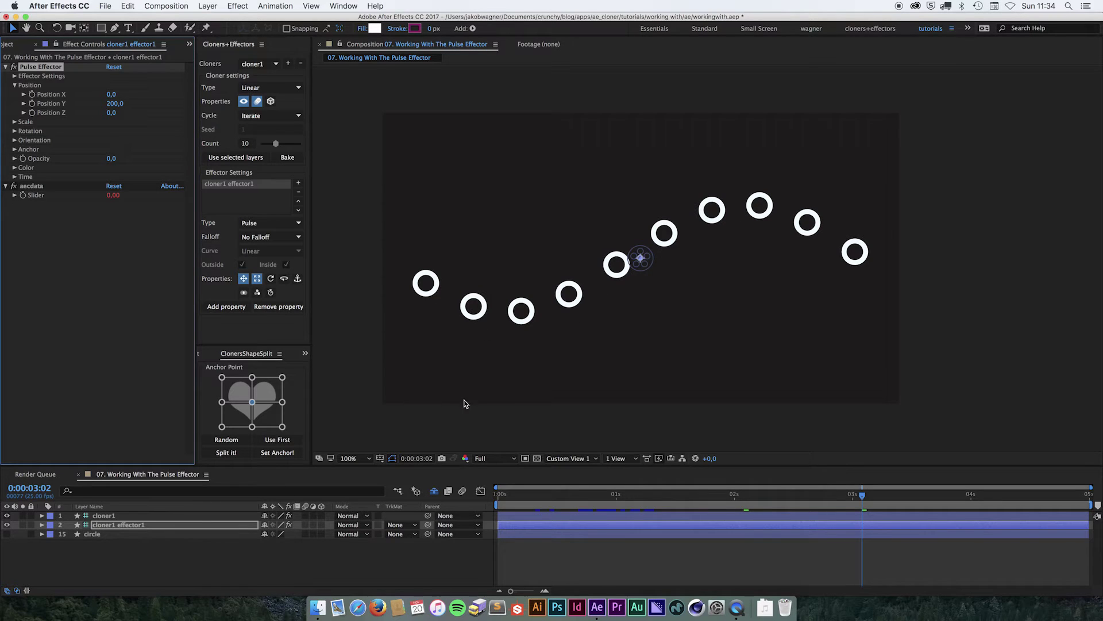
key(space)
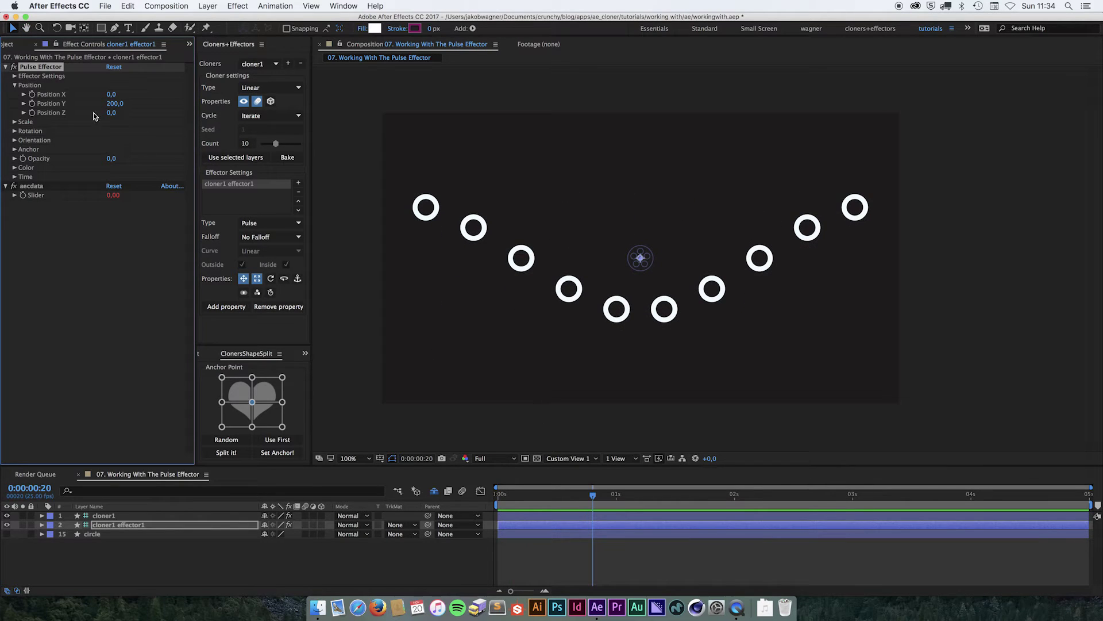
Set the Pulse effector's Desync to 0 and preview the clones' motion
click(15, 76)
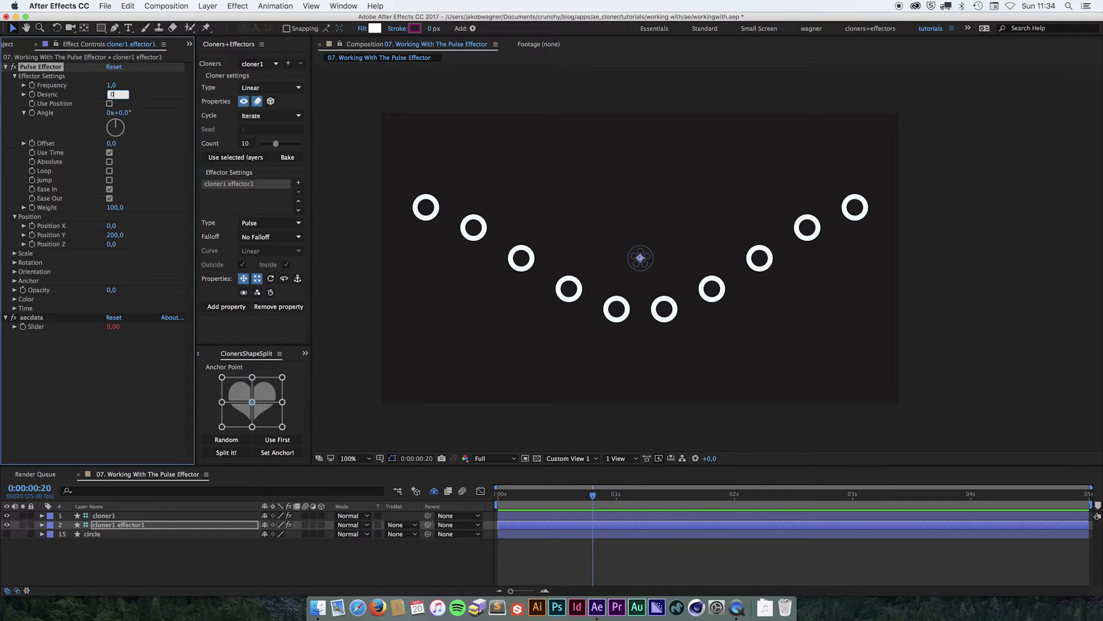
key(Return)
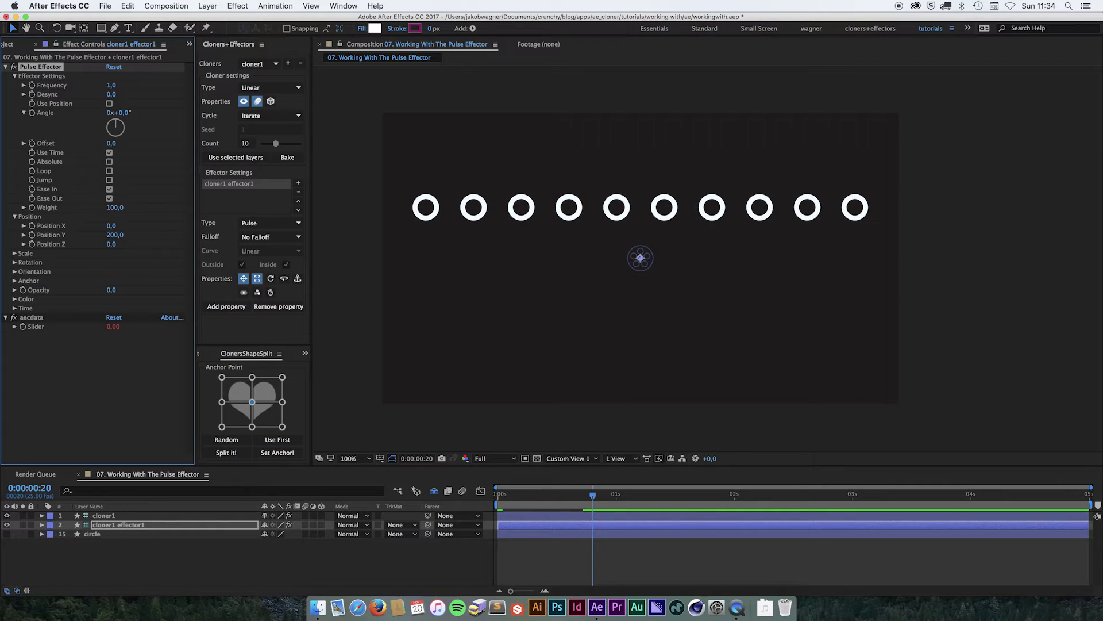
key(space)
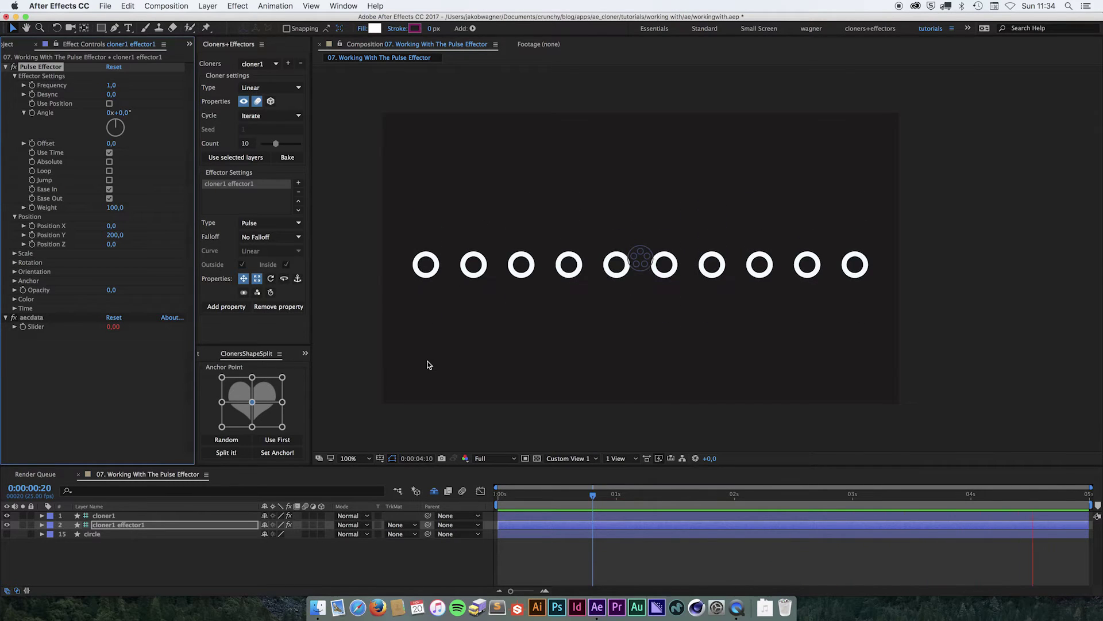
Set the Pulse effector's Scale X and Scale Y to -50
click(15, 253)
click(112, 263)
text(-50)
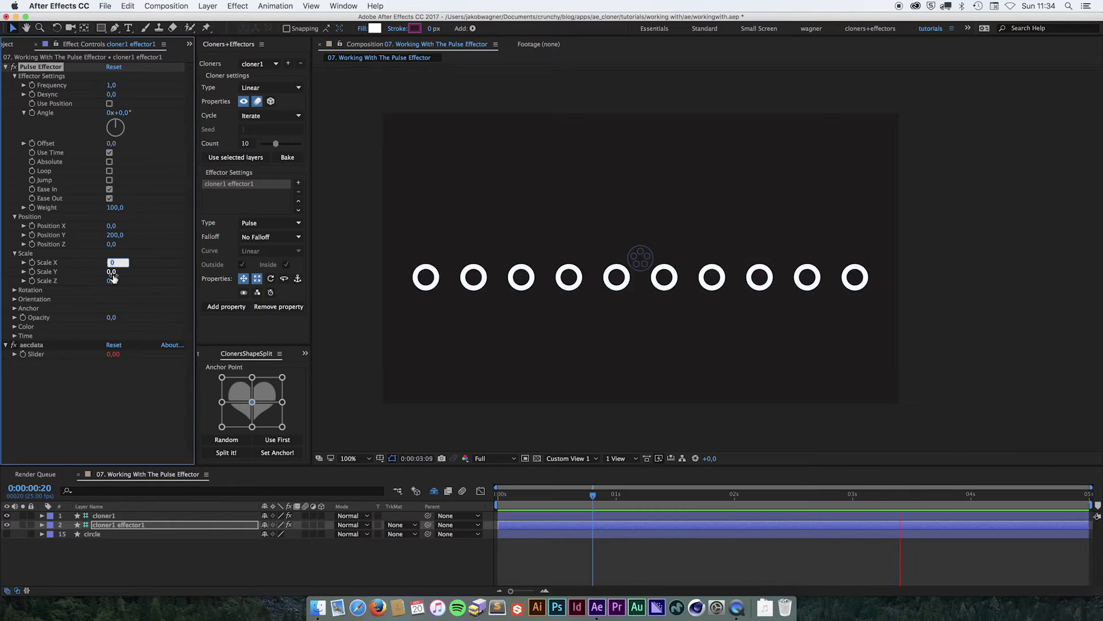
key(Tab)
text(-50)
key(Return)
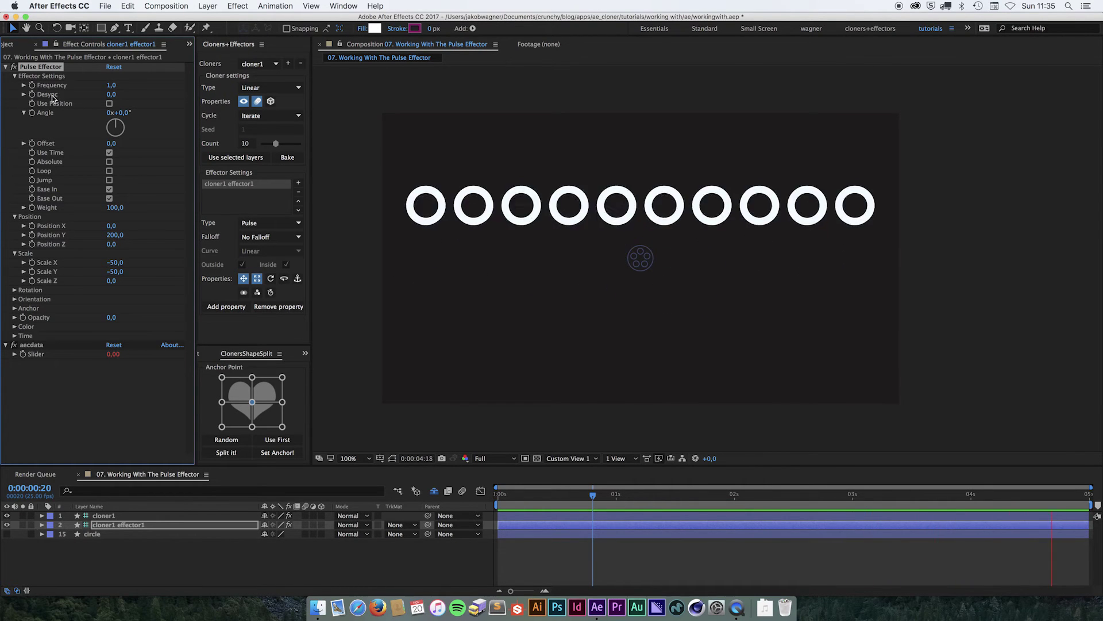
Set the Pulse effector's Desync to 1
click(111, 94)
text(1)
key(Return)
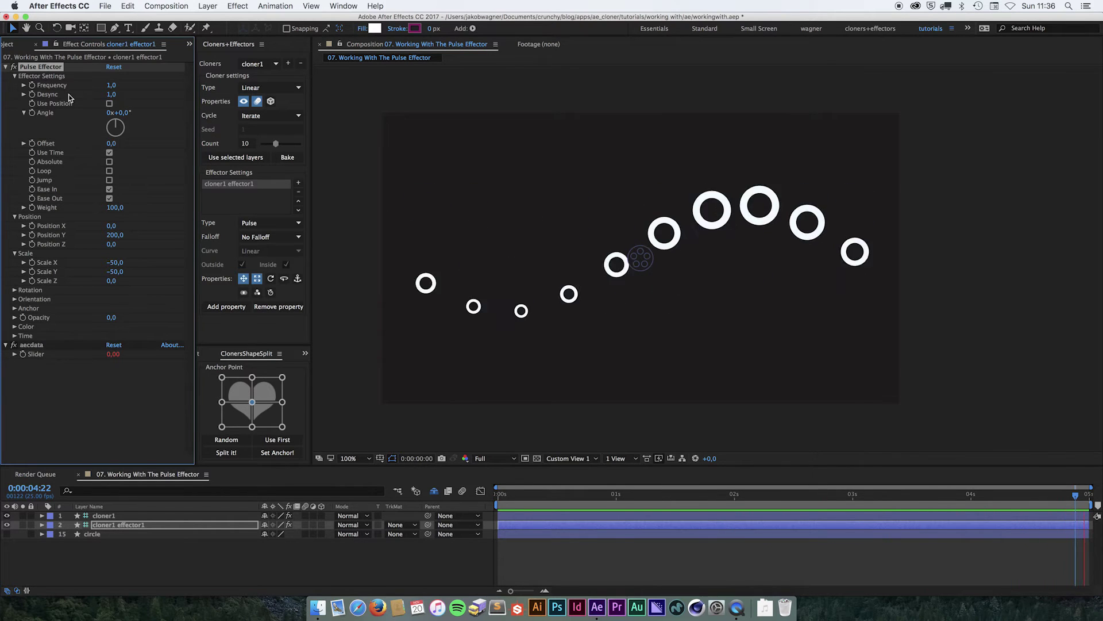
Try a Pulse effector Frequency of 2 and settle on 0,5
click(112, 85)
text(2)
key(Return)
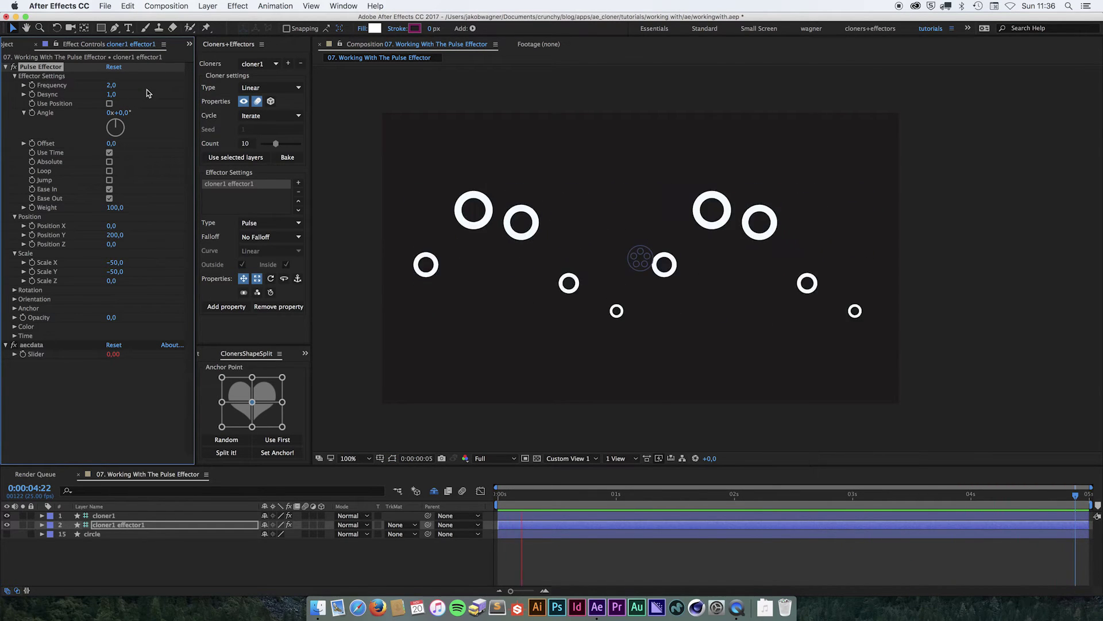
click(124, 85)
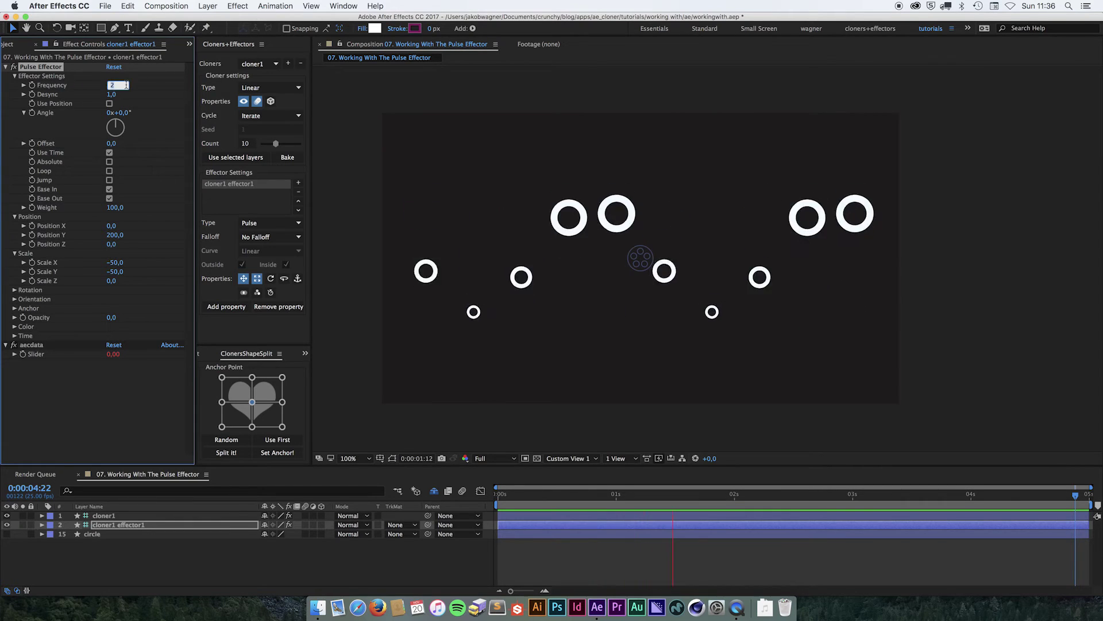
text(0,5)
key(Return)
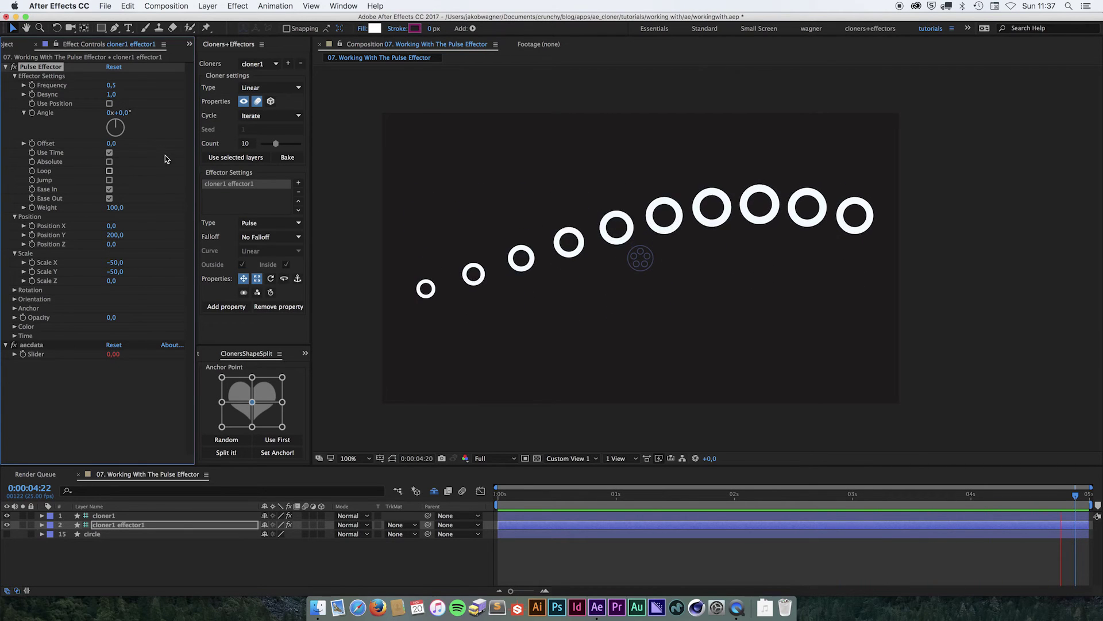
Try a Pulse effector Desync of 2 and raise it to 3
click(112, 94)
text(2)
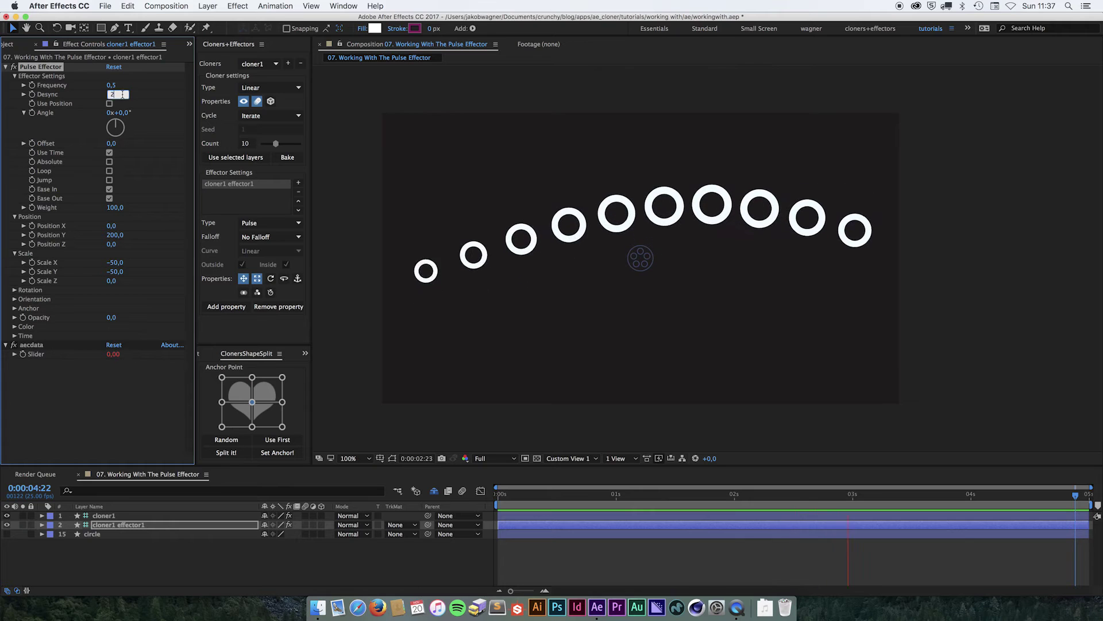
key(Return)
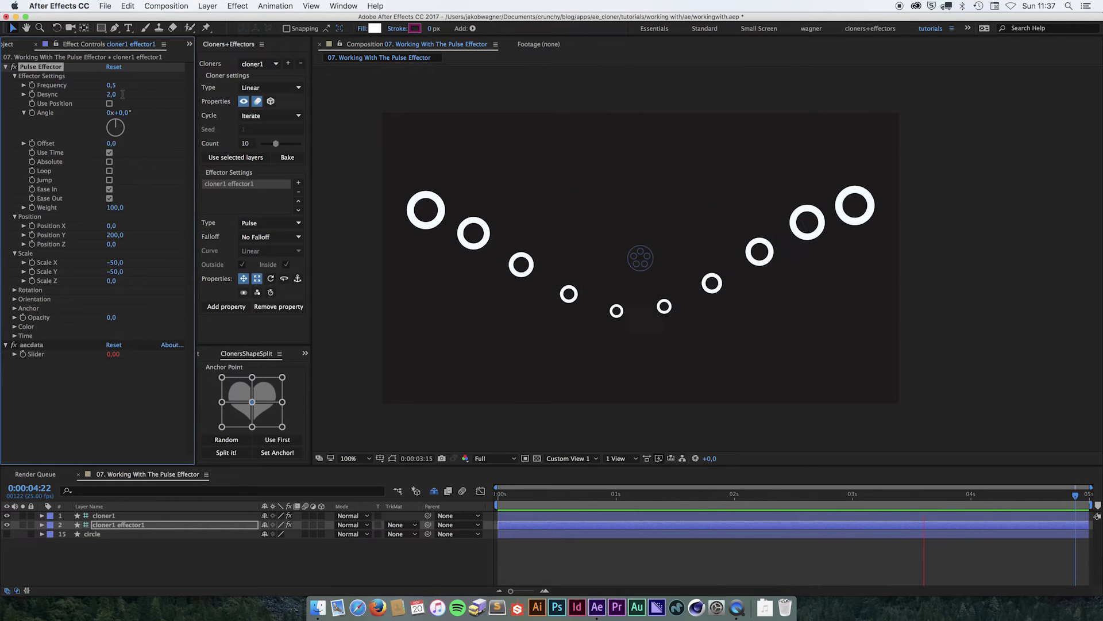
click(111, 94)
text(3)
key(Return)
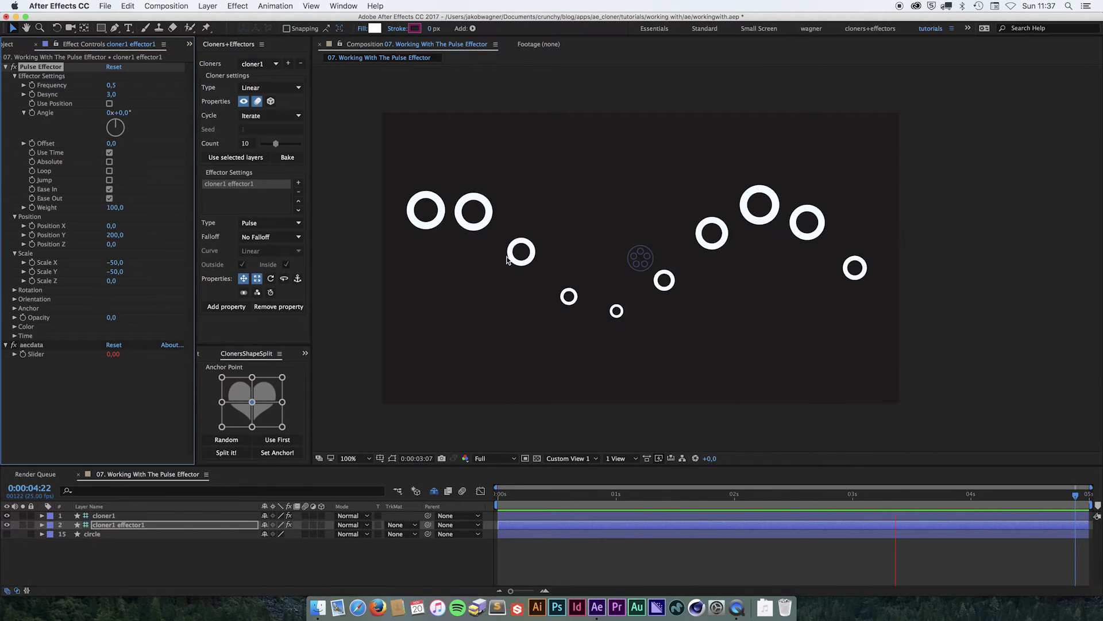
From the start of the timeline, turn off Use Time, adjust the Offset to 2,5 and preview the animation
key(Home)
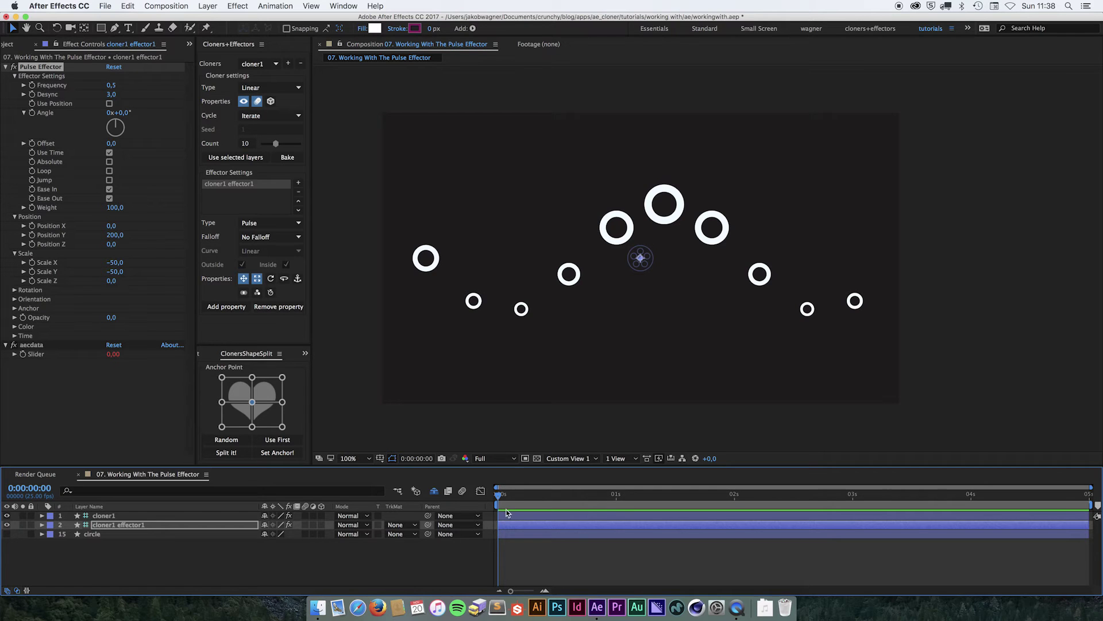
mouse_move(502, 497)
mouse_down()
mouse_move(526, 501)
mouse_move(488, 505)
mouse_up()
drag(113, 146, 102, 147)
drag(99, 148, 127, 145)
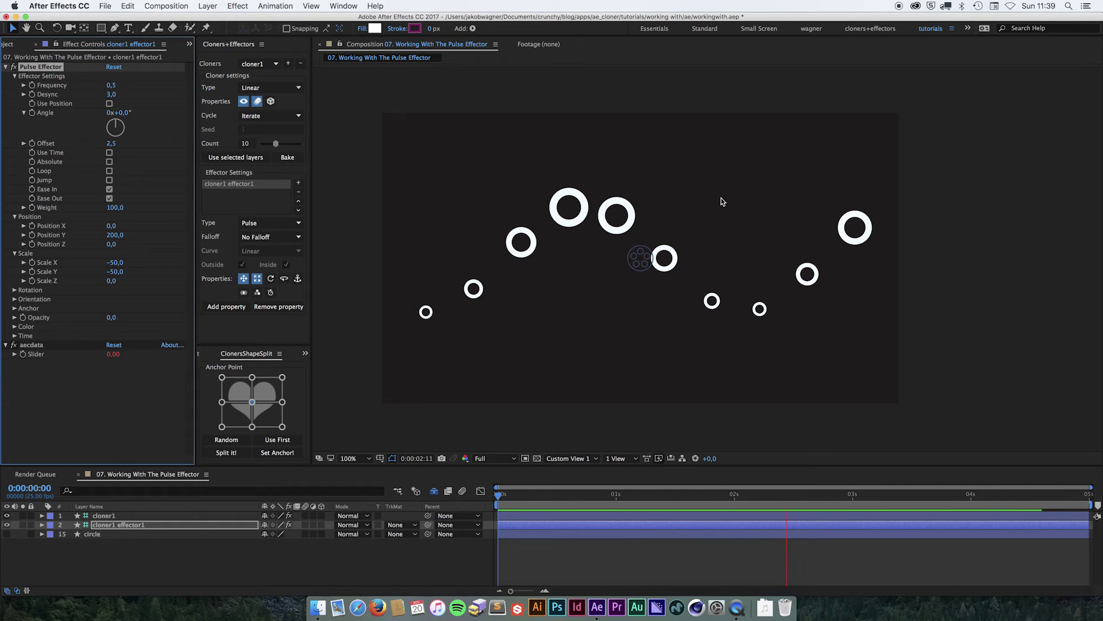
key(space)
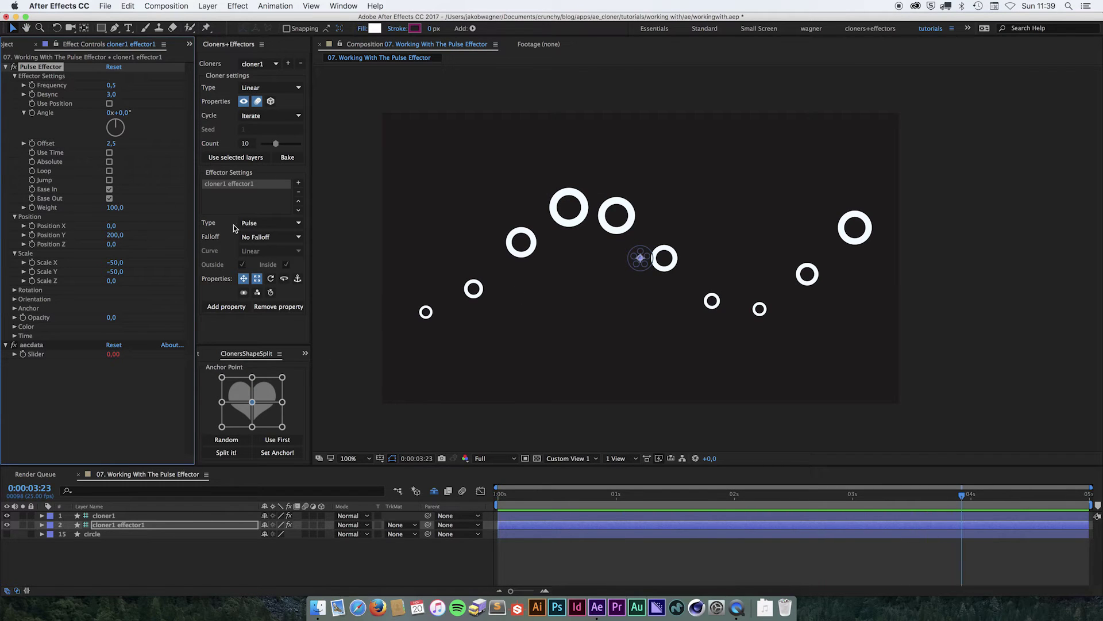
Scrub the Pulse effector's Offset, reset it to 0 and turn Use Time back on
mouse_move(111, 144)
mouse_down()
mouse_move(162, 142)
mouse_move(115, 148)
mouse_up()
click(113, 144)
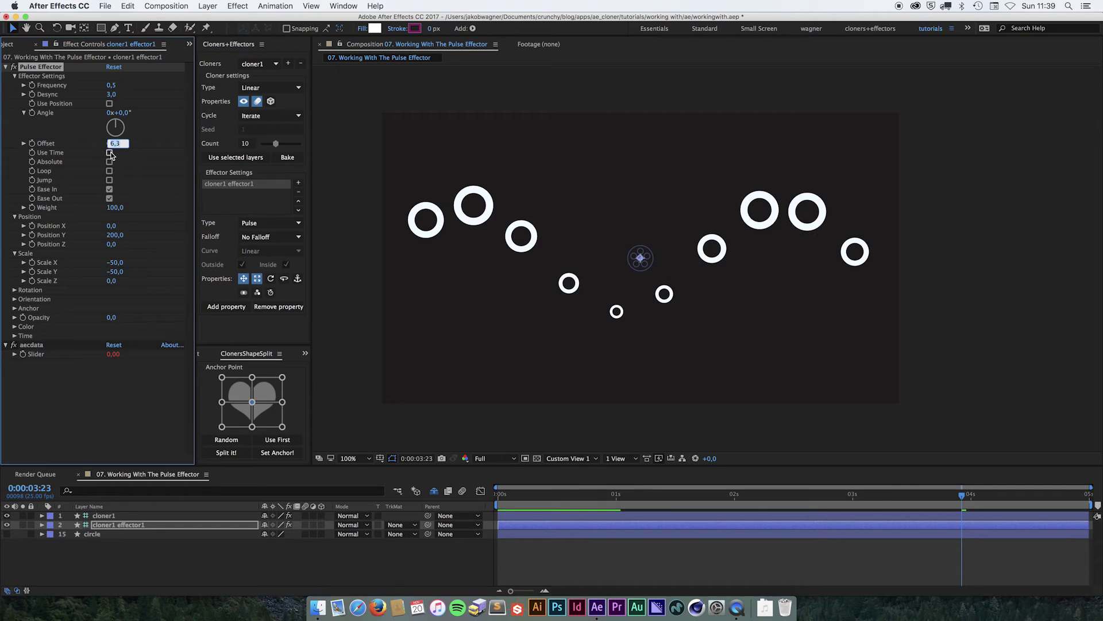
text(0)
key(Return)
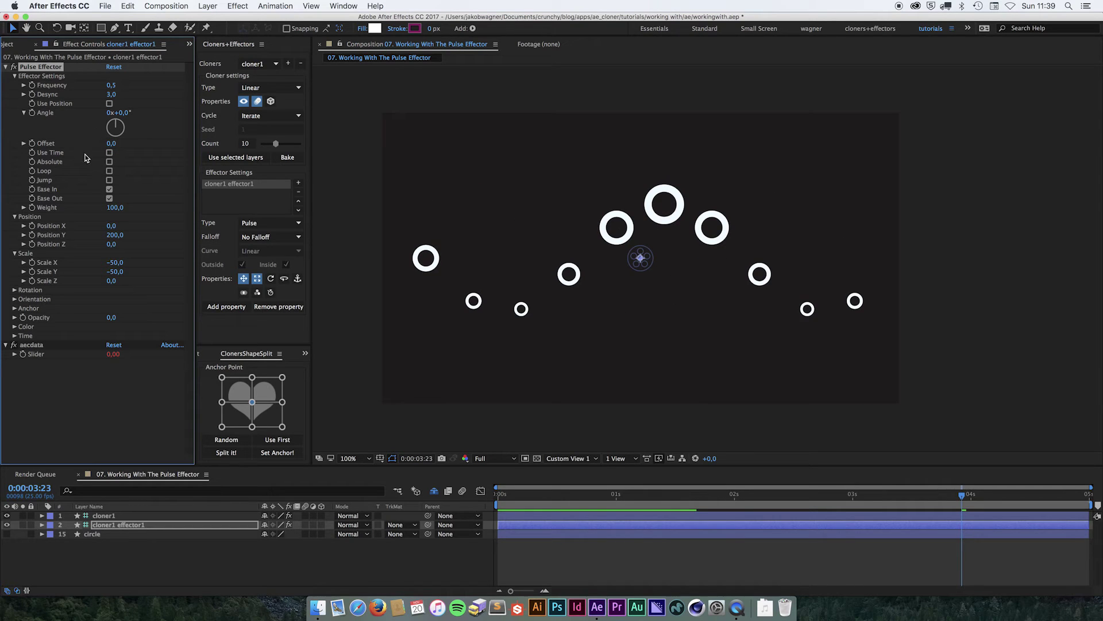
click(111, 153)
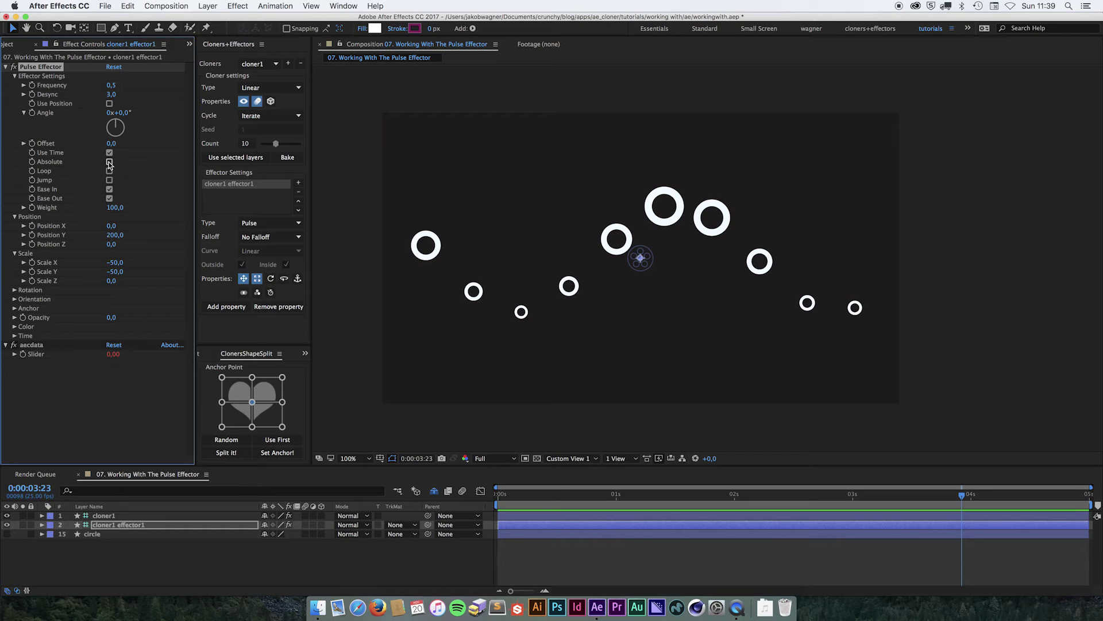
Test the Absolute option and the Loop option one after the other, previewing the loop and turning each off again
click(109, 163)
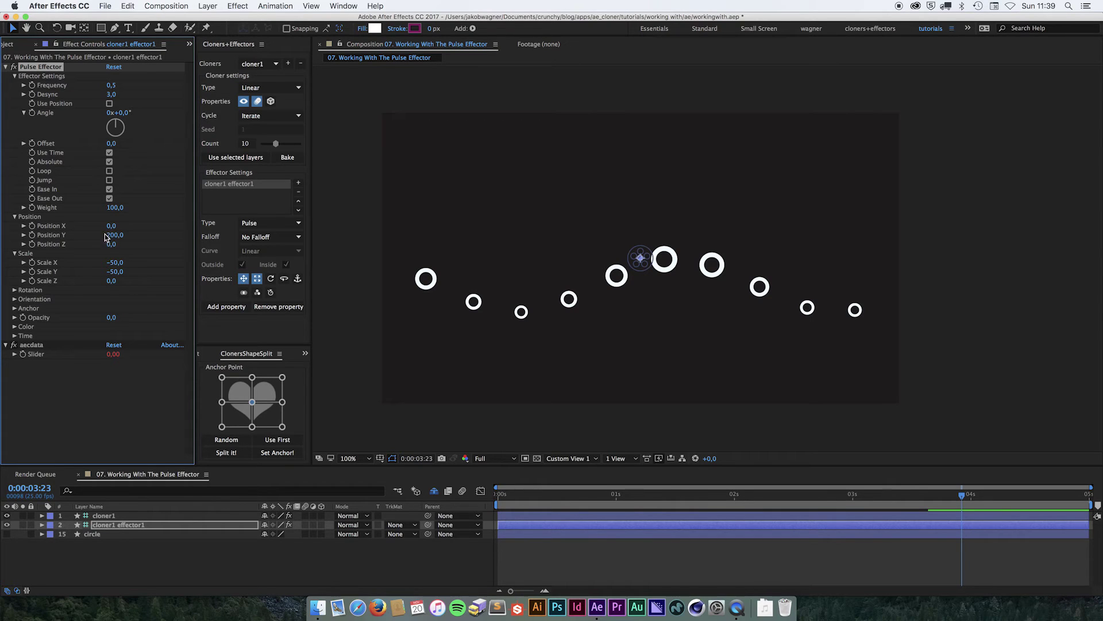
click(109, 162)
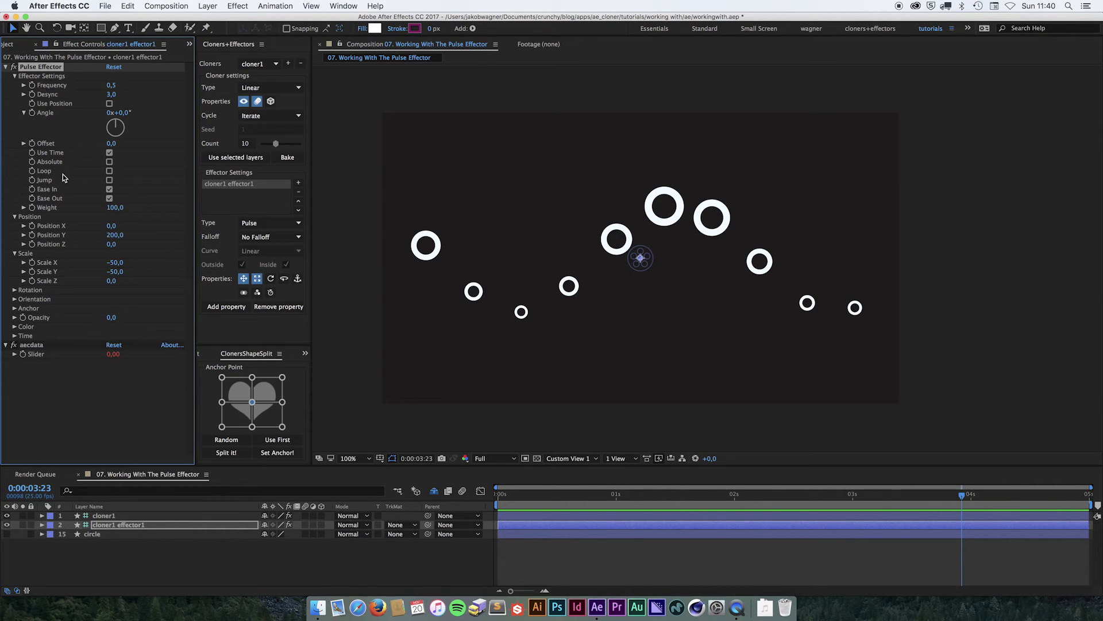
click(109, 171)
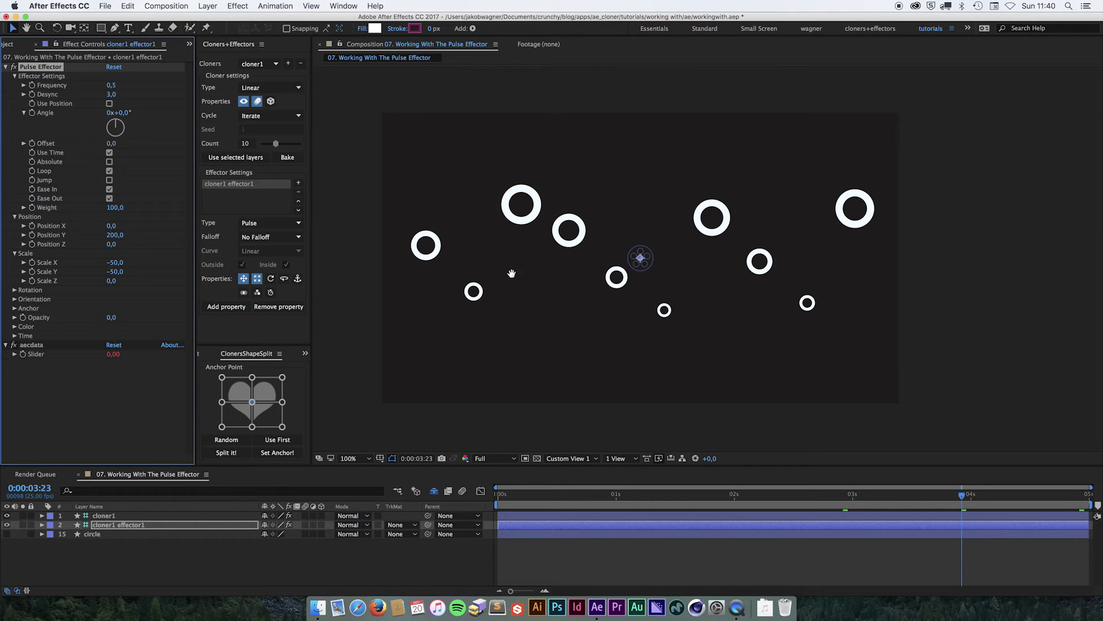
key(space)
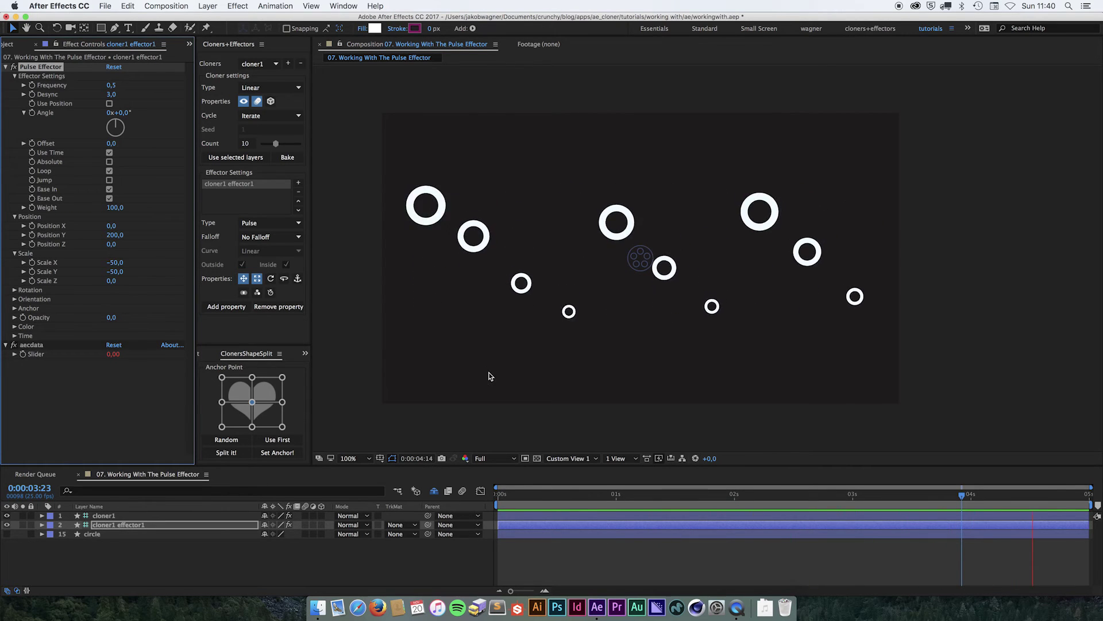
key(space)
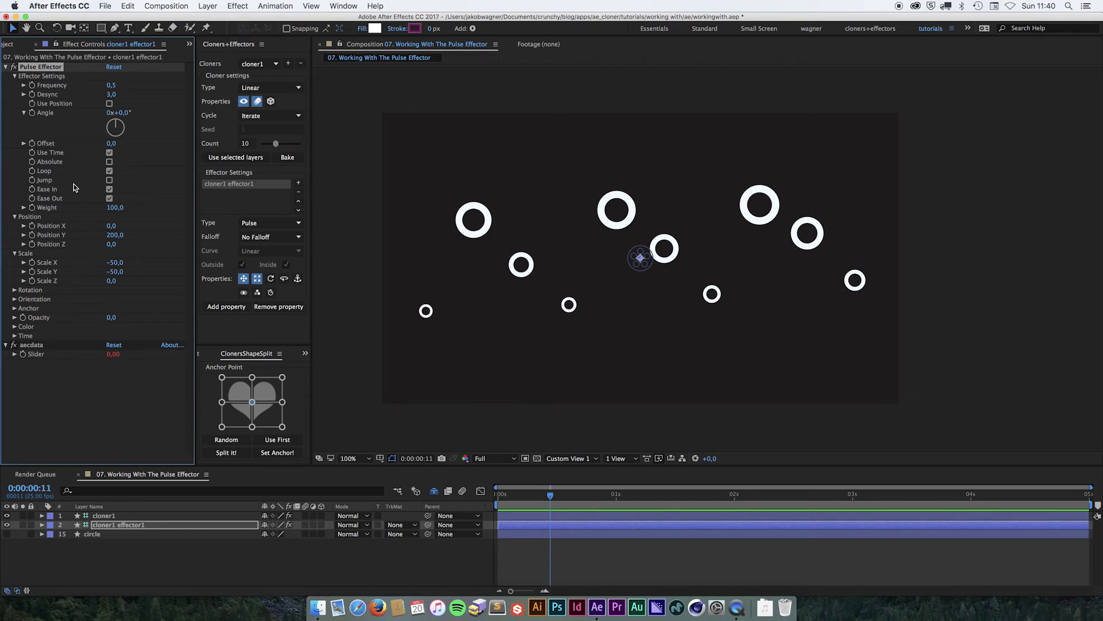
click(109, 171)
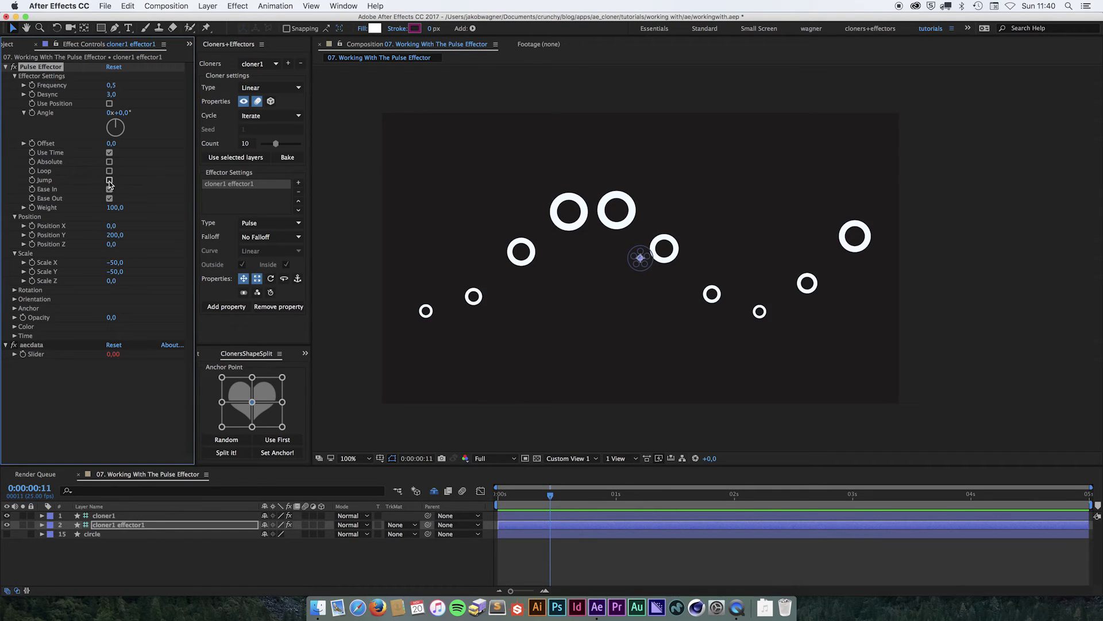
Turn on the Pulse effector's Jump option, preview the animation and turn Jump off again
click(109, 180)
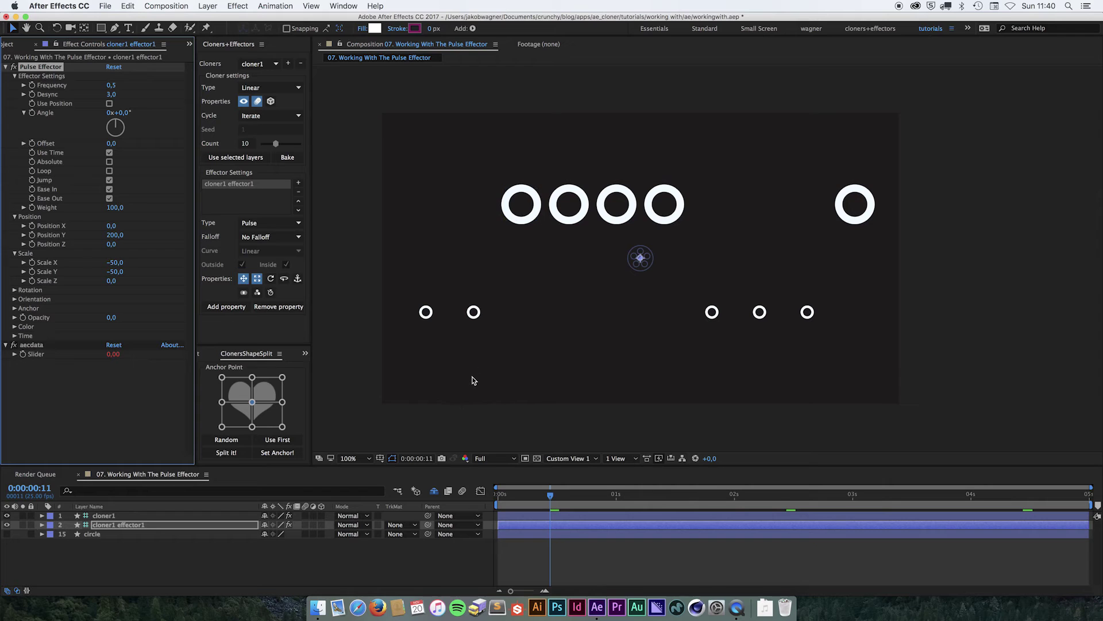
key(space)
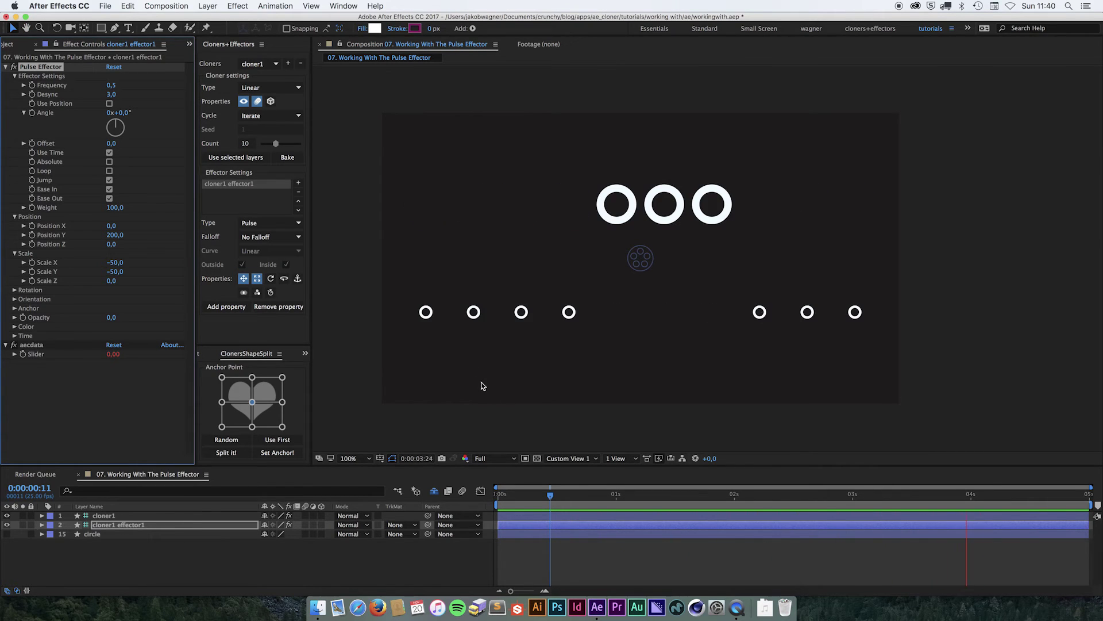
click(109, 181)
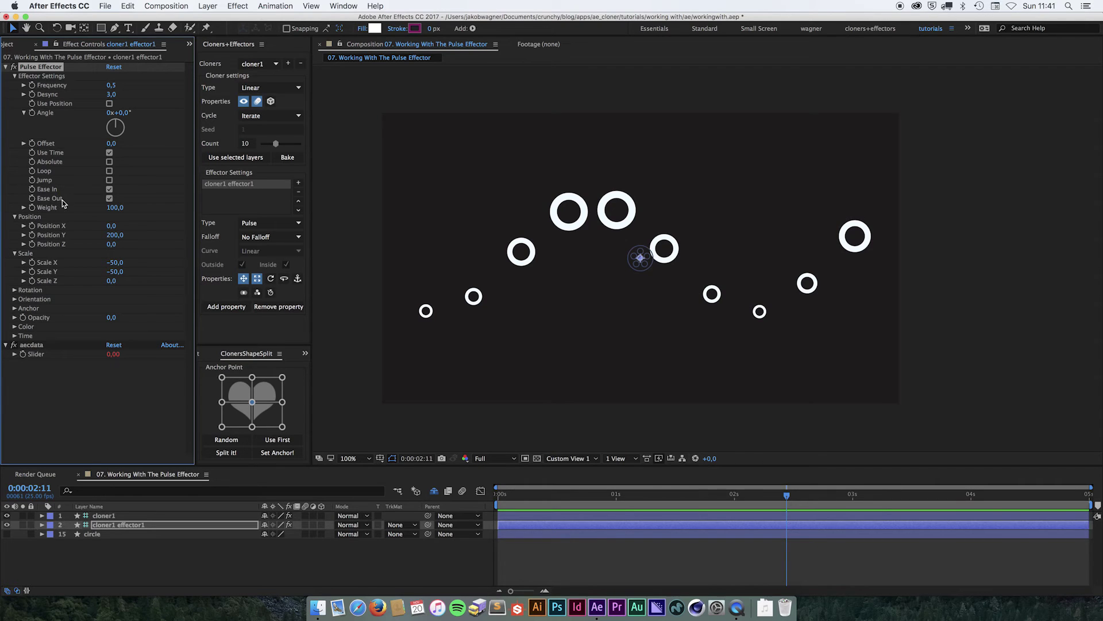
key(space)
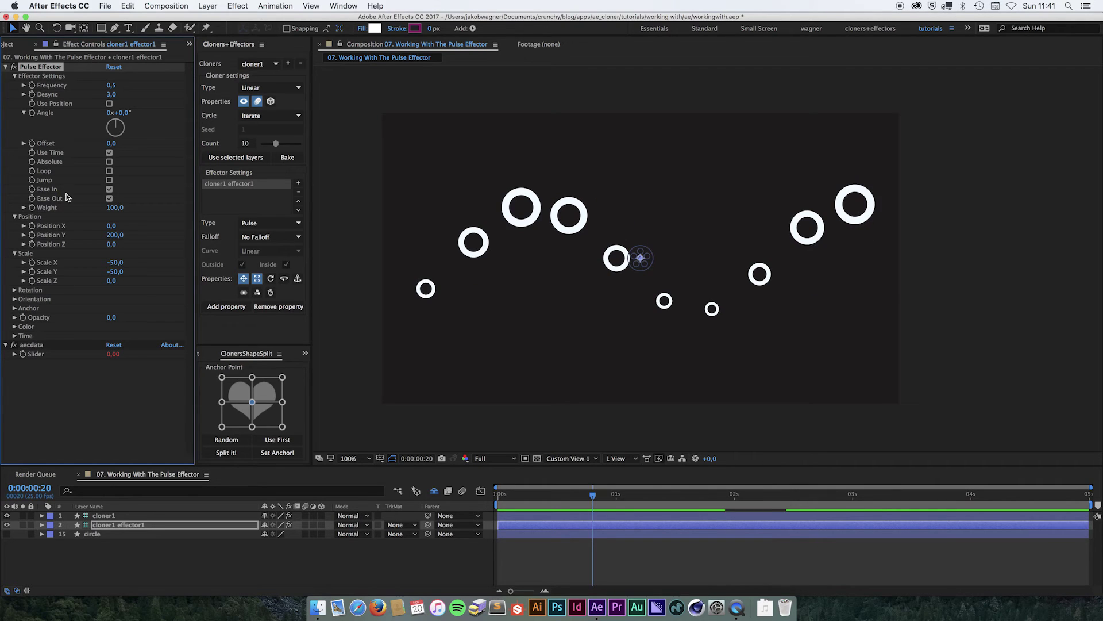
Test the Pulse effector with Ease In off and with Ease Out off, previewing the animation and turning each back on
click(109, 190)
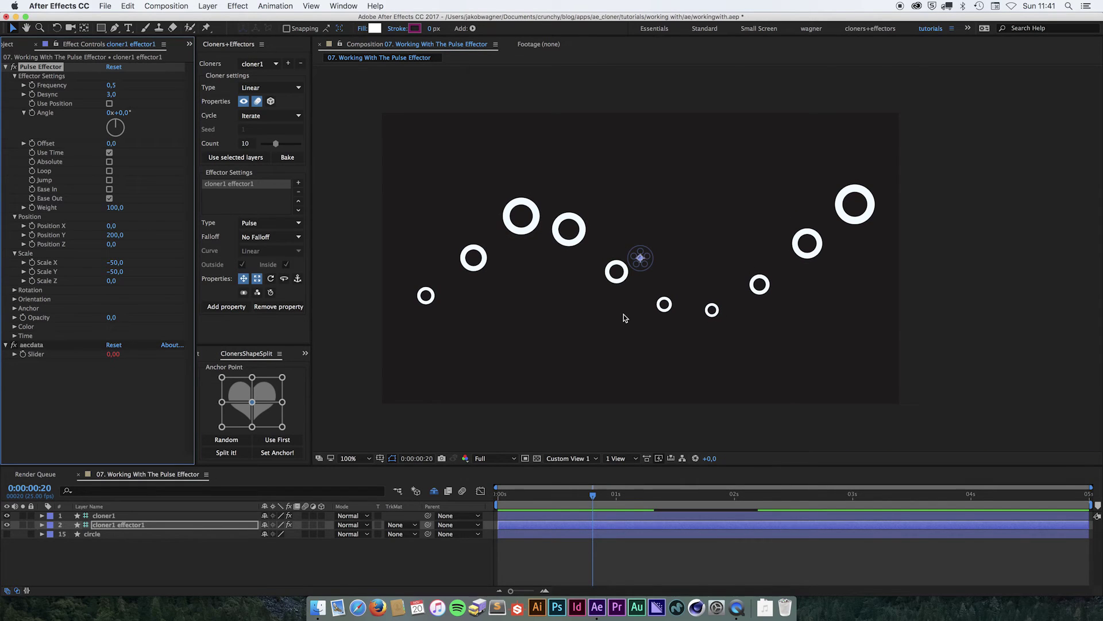
key(space)
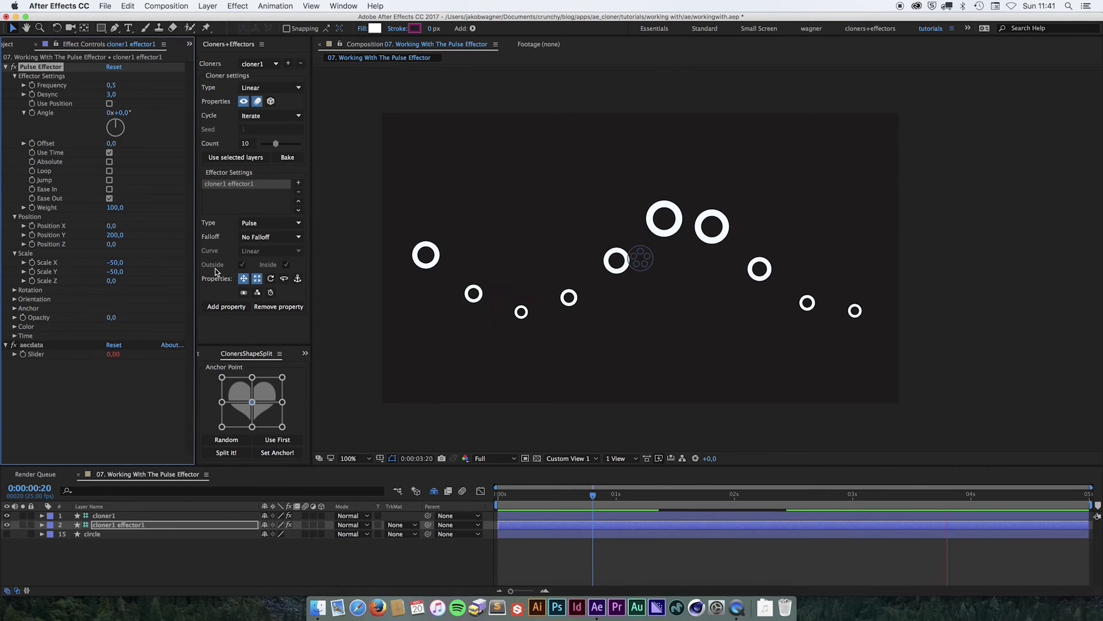
click(109, 188)
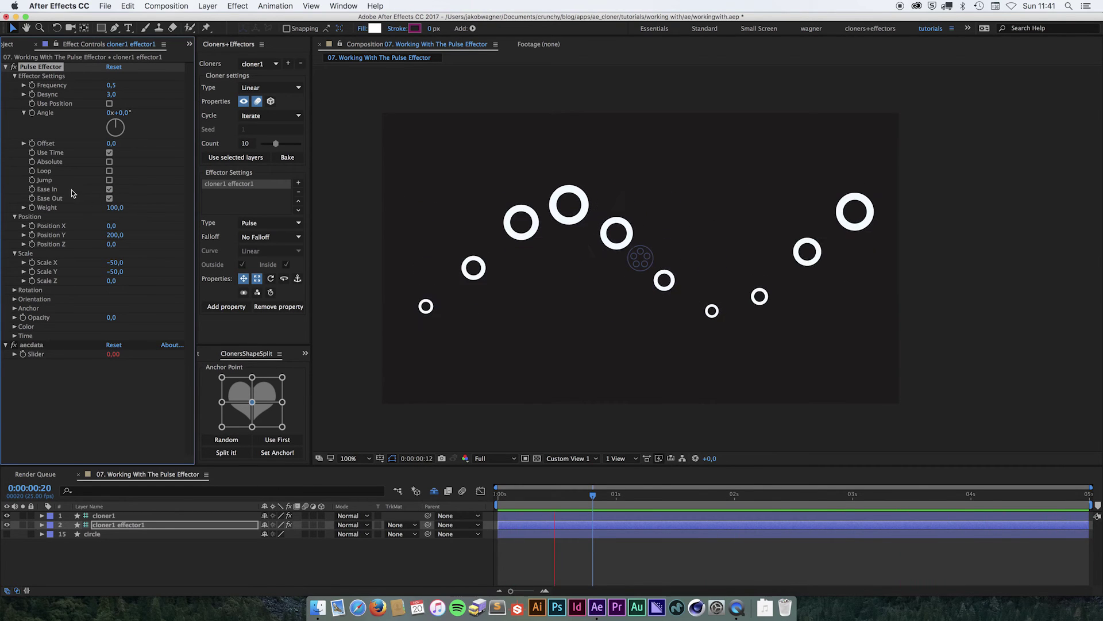
click(109, 198)
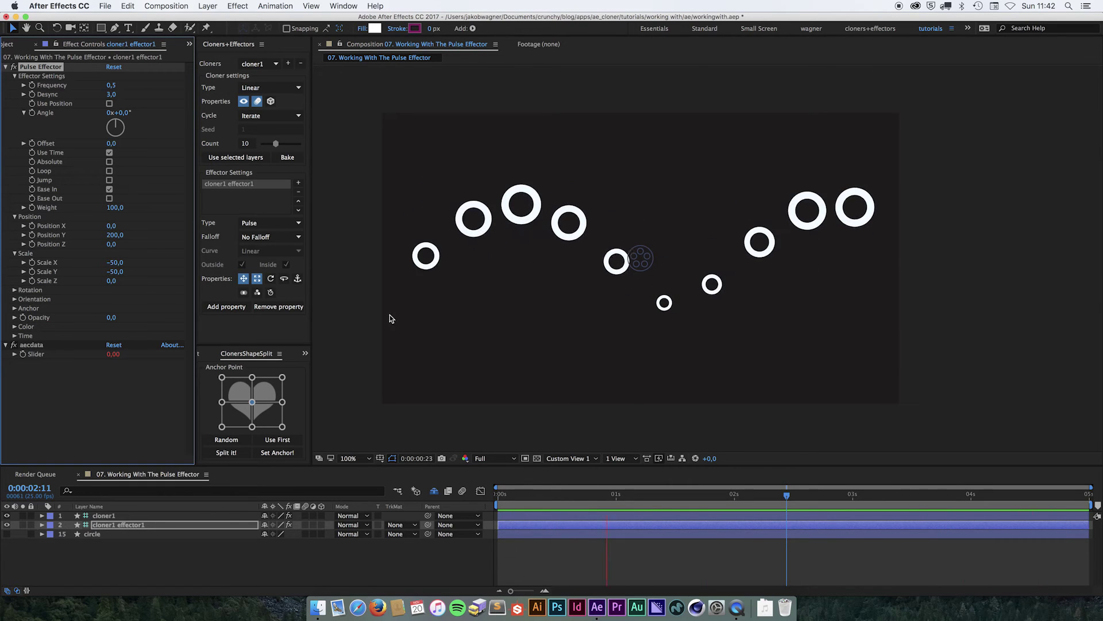
click(109, 198)
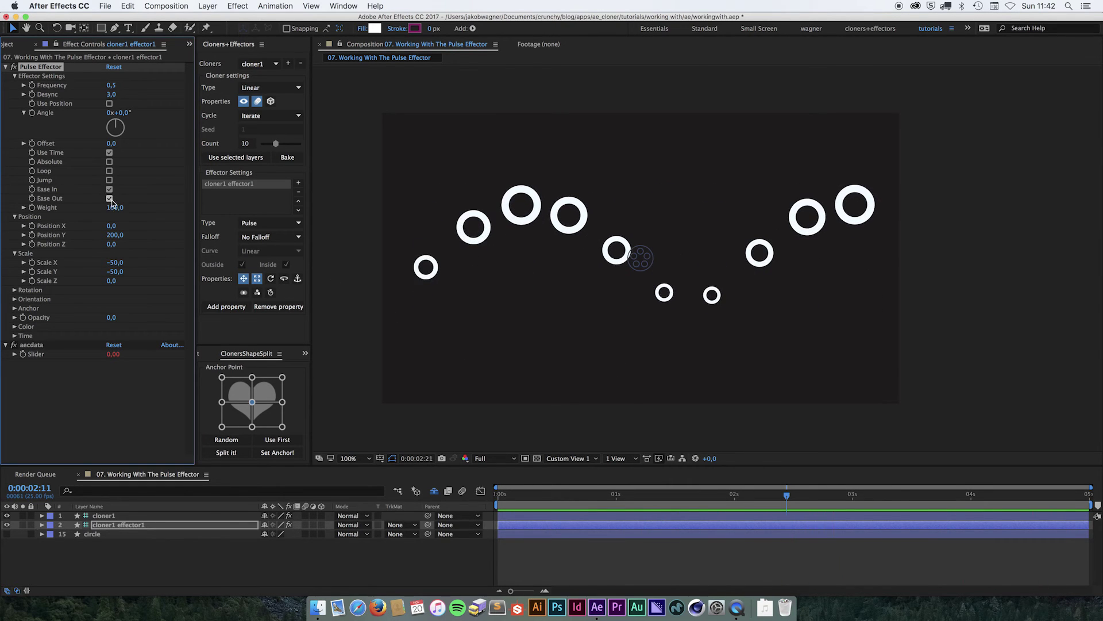
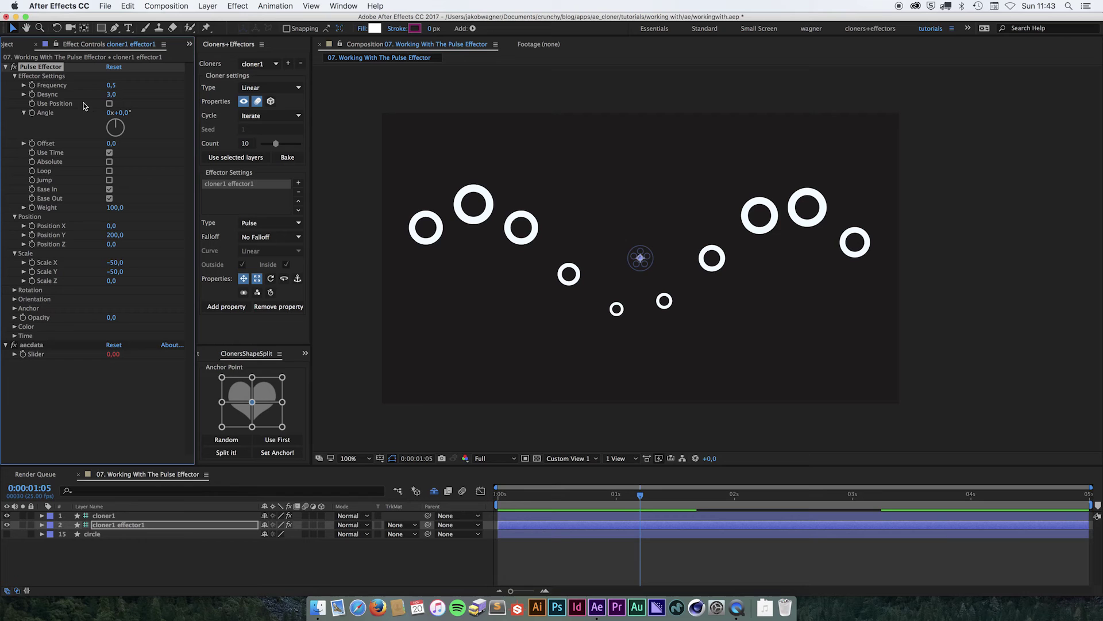
Turn on the Pulse effector's Use Position option, set Desync to 2 and preview the animation
click(109, 104)
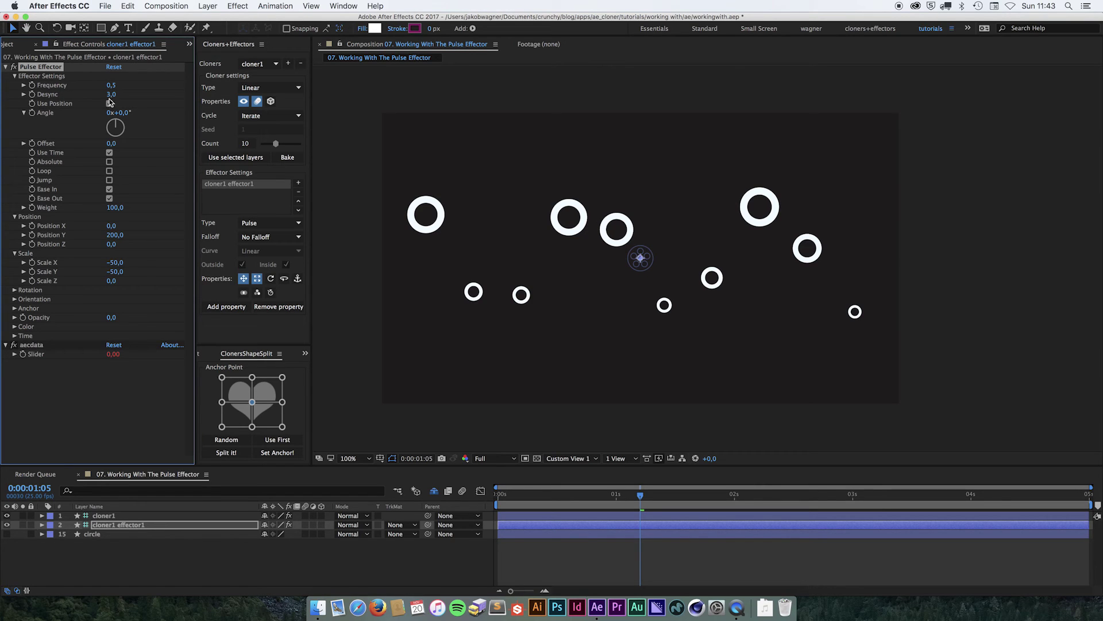
click(111, 94)
text(2)
key(Return)
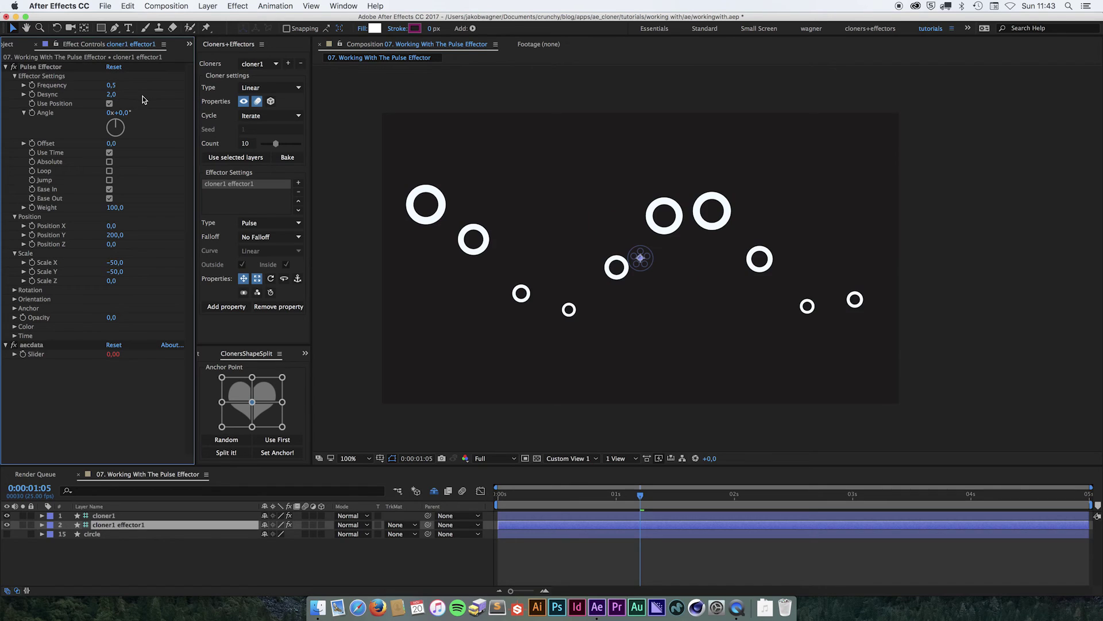
click(127, 95)
key(Return)
key(space)
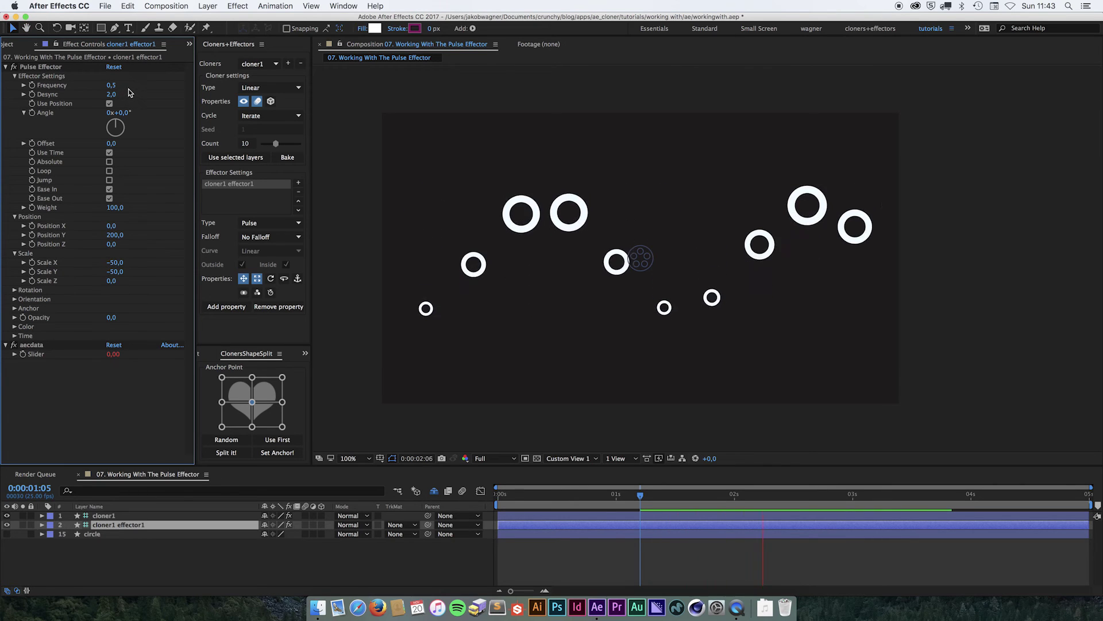
key(space)
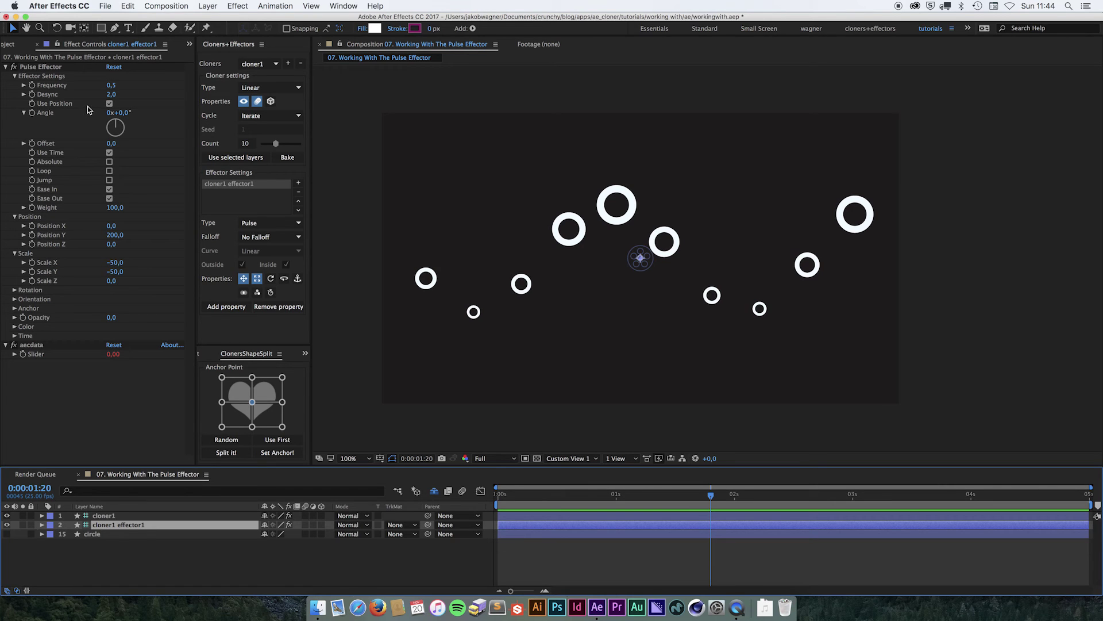
Move the cloner1 layer around in the composition to test the position-based pulse, and undo the moves
click(104, 516)
mouse_move(644, 258)
mouse_down()
mouse_move(273, 254)
mouse_move(402, 242)
mouse_move(612, 256)
mouse_move(571, 314)
mouse_up()
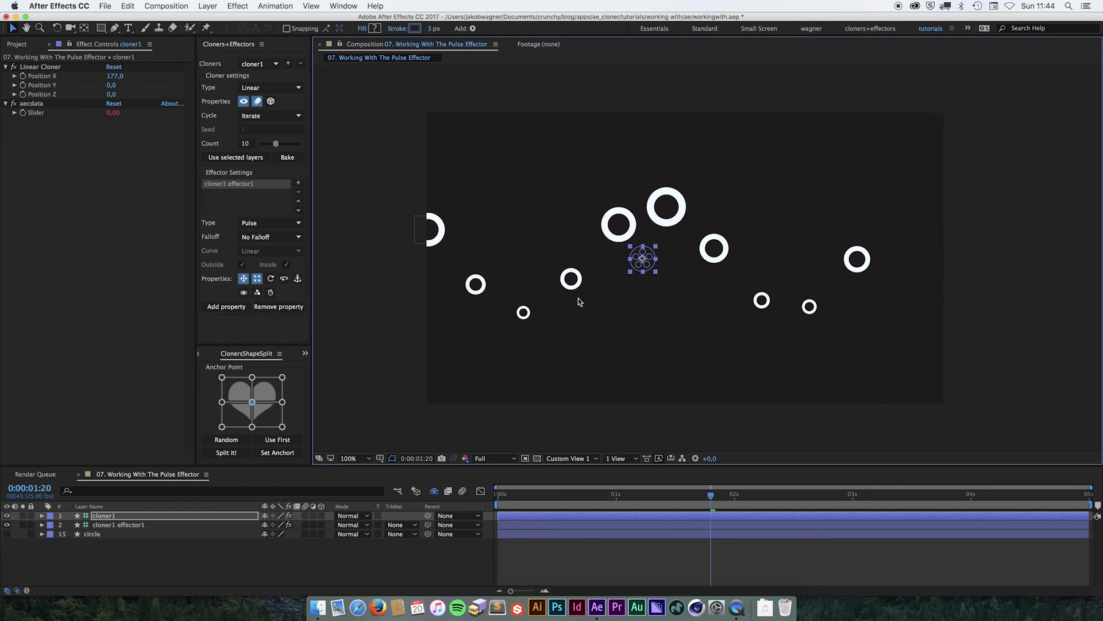
mouse_move(642, 261)
mouse_down()
mouse_move(1099, 256)
mouse_move(450, 267)
mouse_up()
key(super+z)
key(super+z)
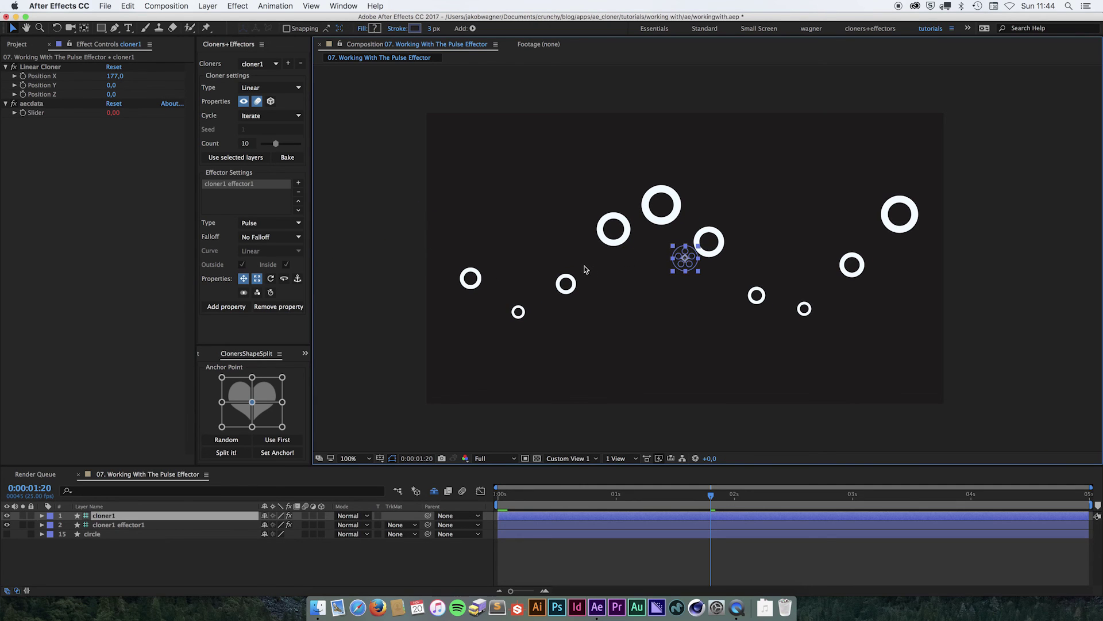
Change the cloner type to Grid and increase its size to 151 in X and 162 in Y
click(153, 525)
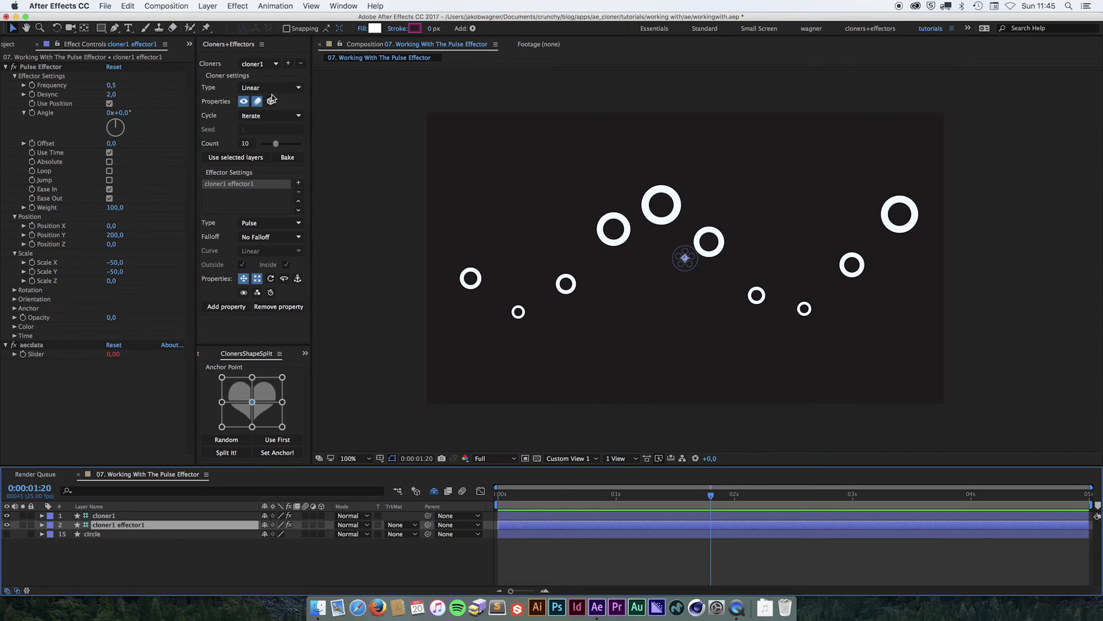
click(291, 89)
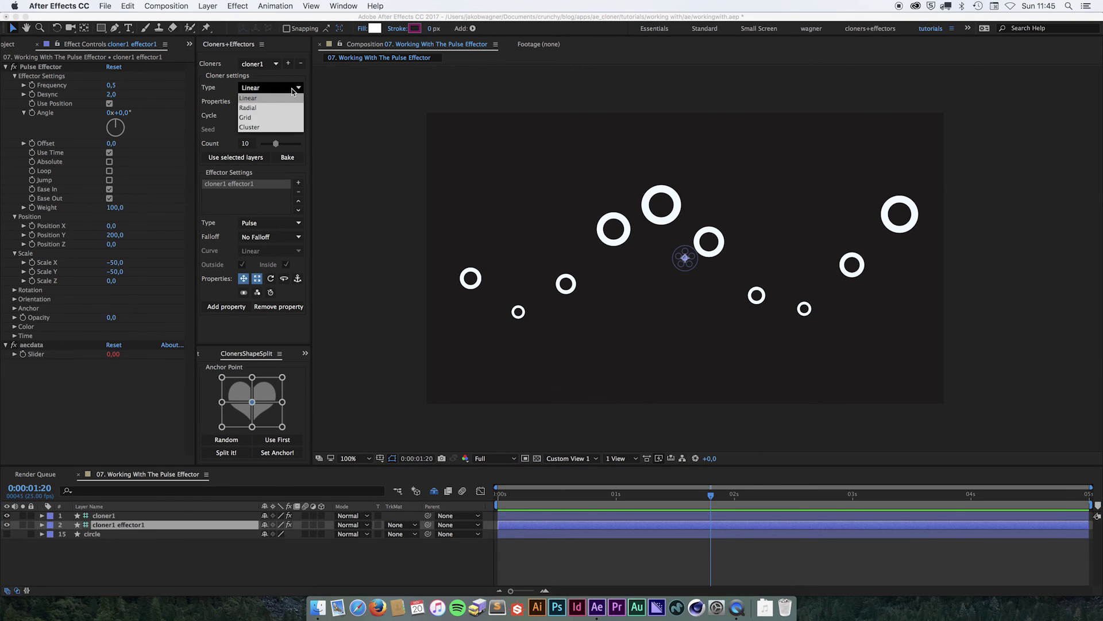
click(256, 117)
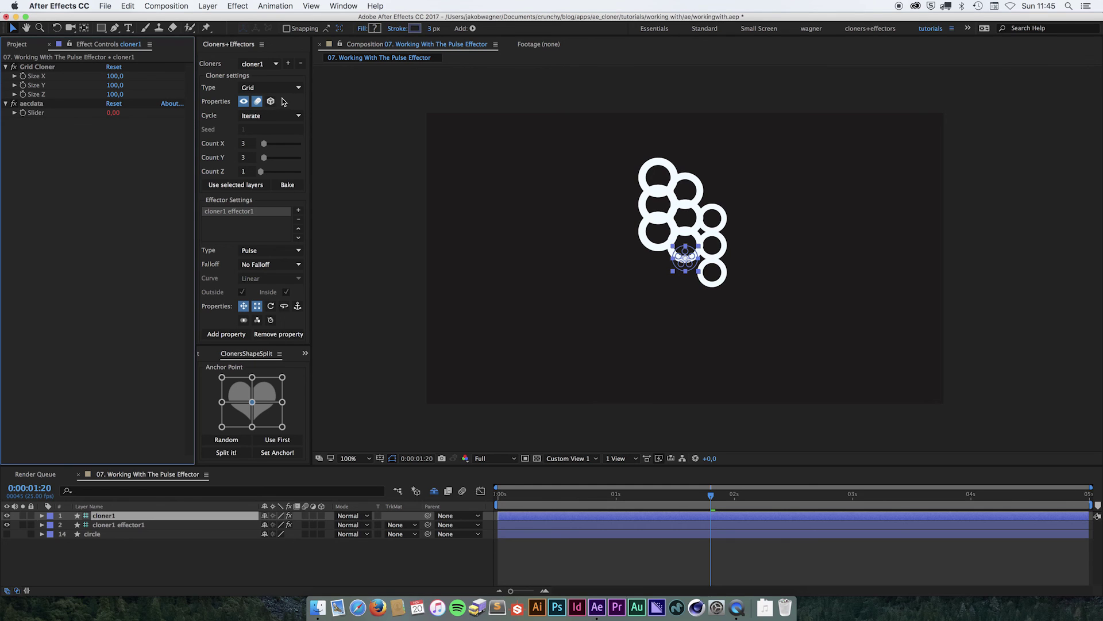
drag(113, 77, 146, 91)
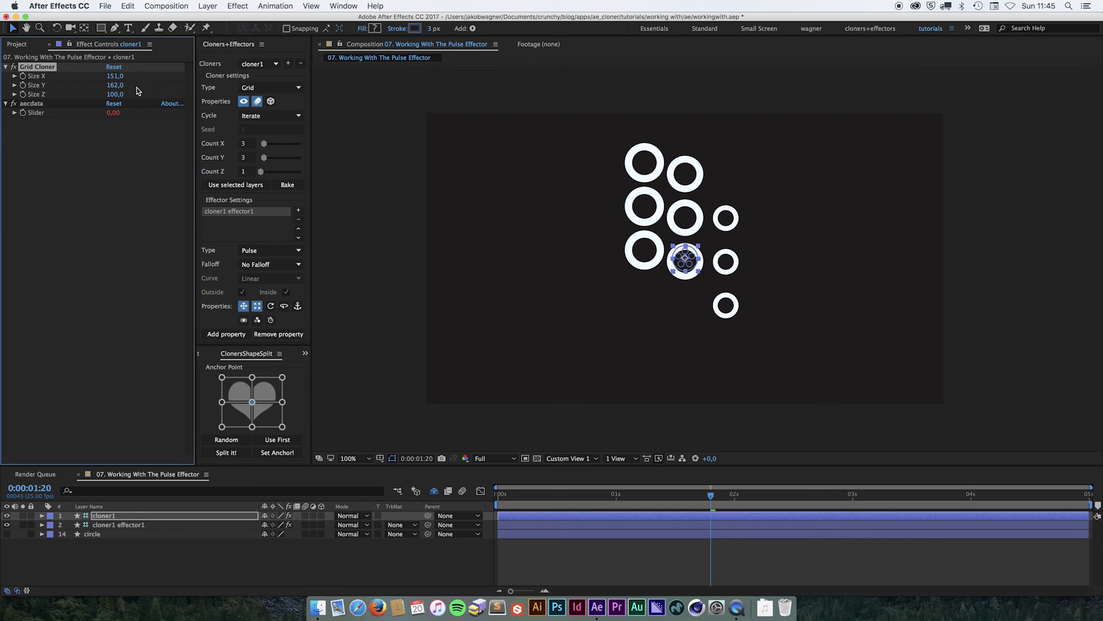
Set the Pulse effector's Position Y to 0 and preview the grid animation
click(141, 525)
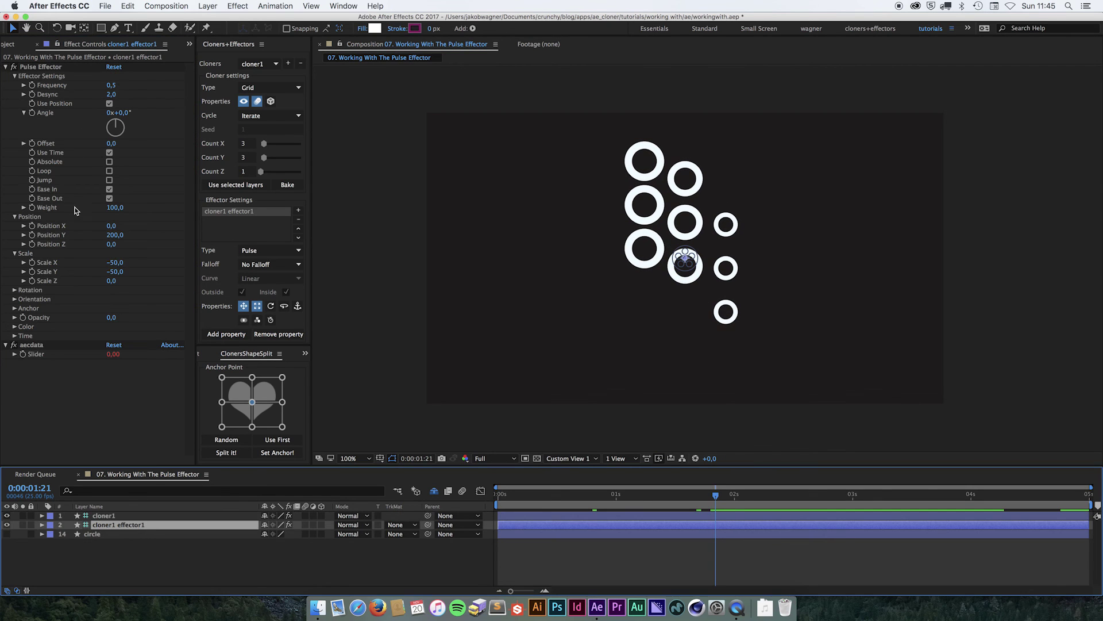
click(115, 235)
text(0)
key(Return)
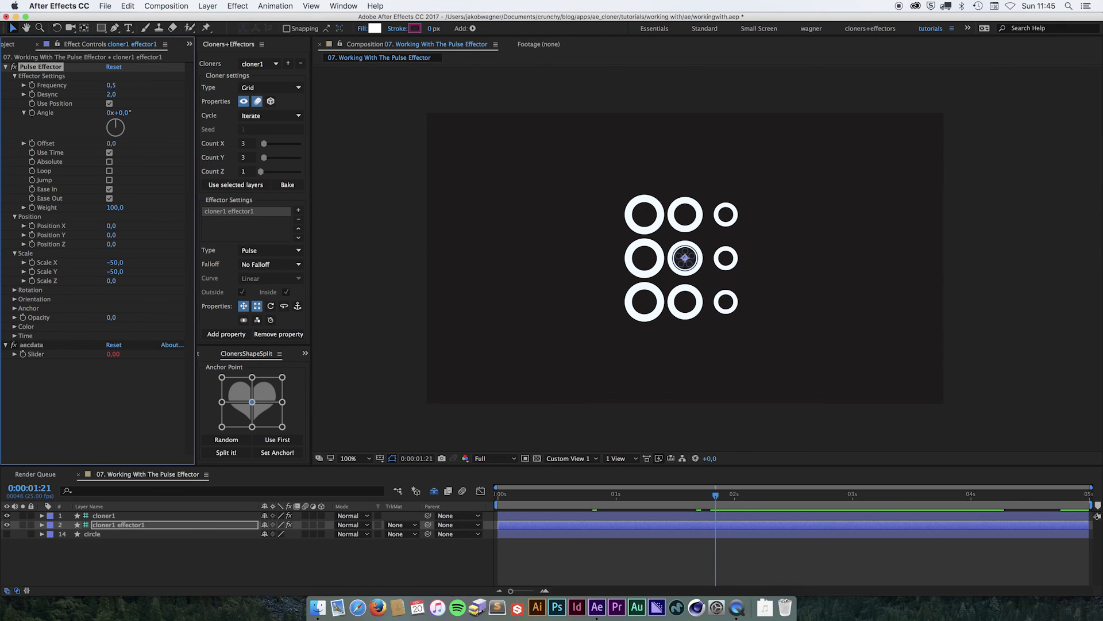
key(space)
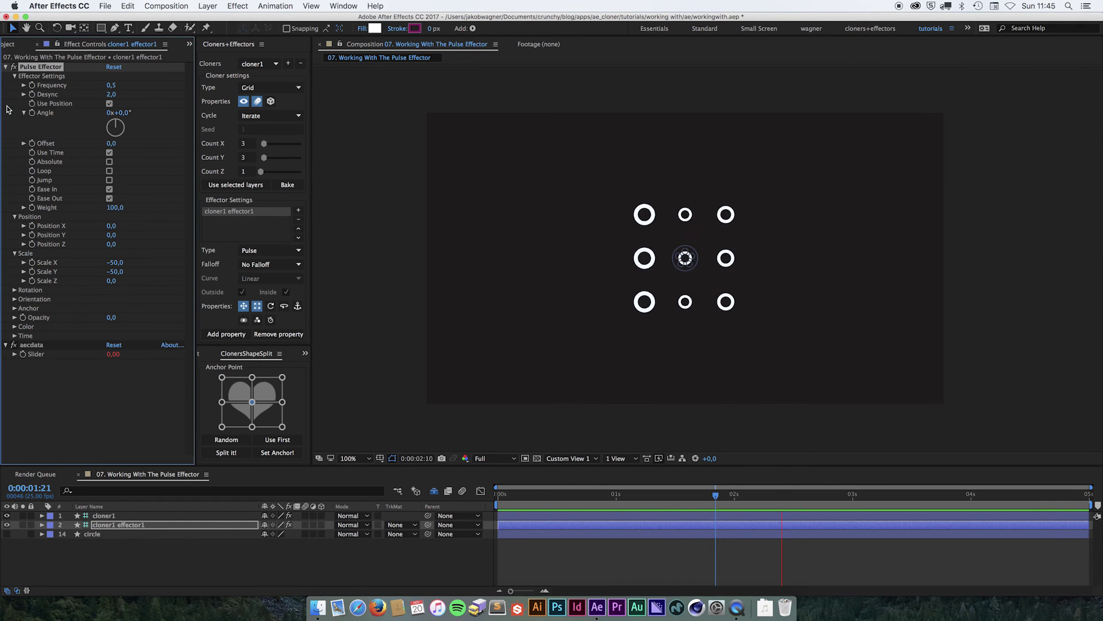
Preview the grid with the Pulse effector's Angle at 90°, and again with the Angle adjusted to 55°
click(119, 113)
text(90)
key(Return)
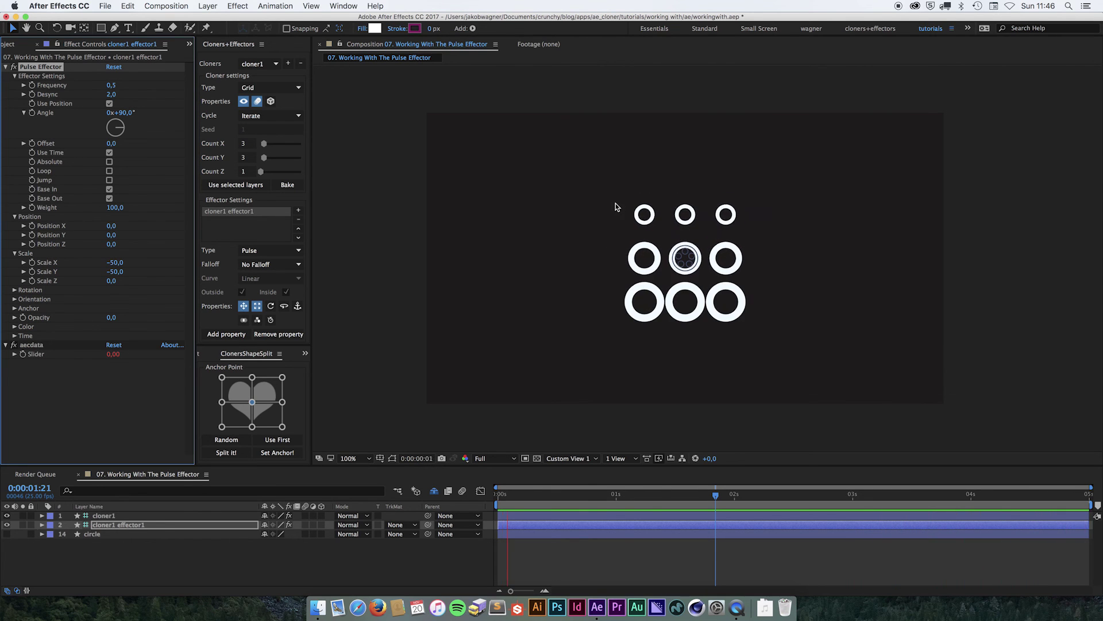
key(v)
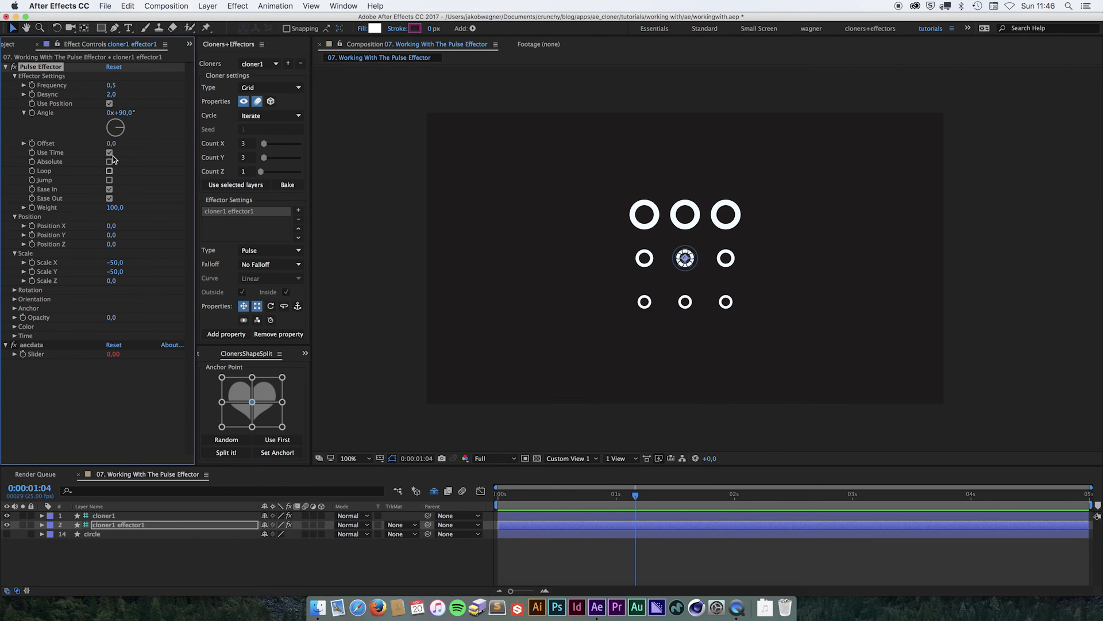
drag(127, 118, 106, 113)
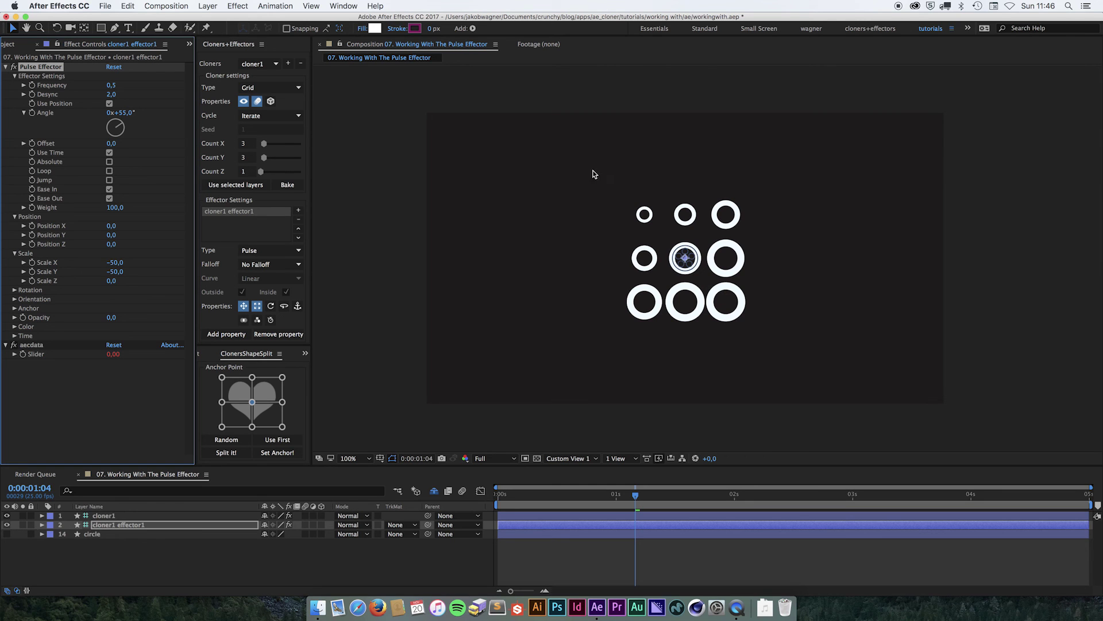
key(space)
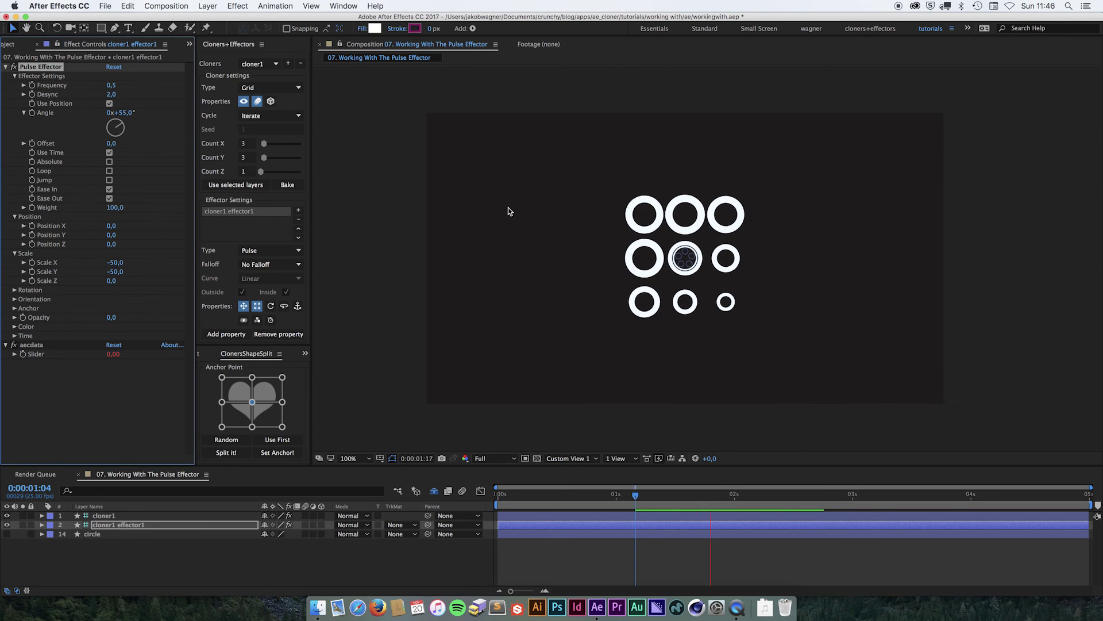